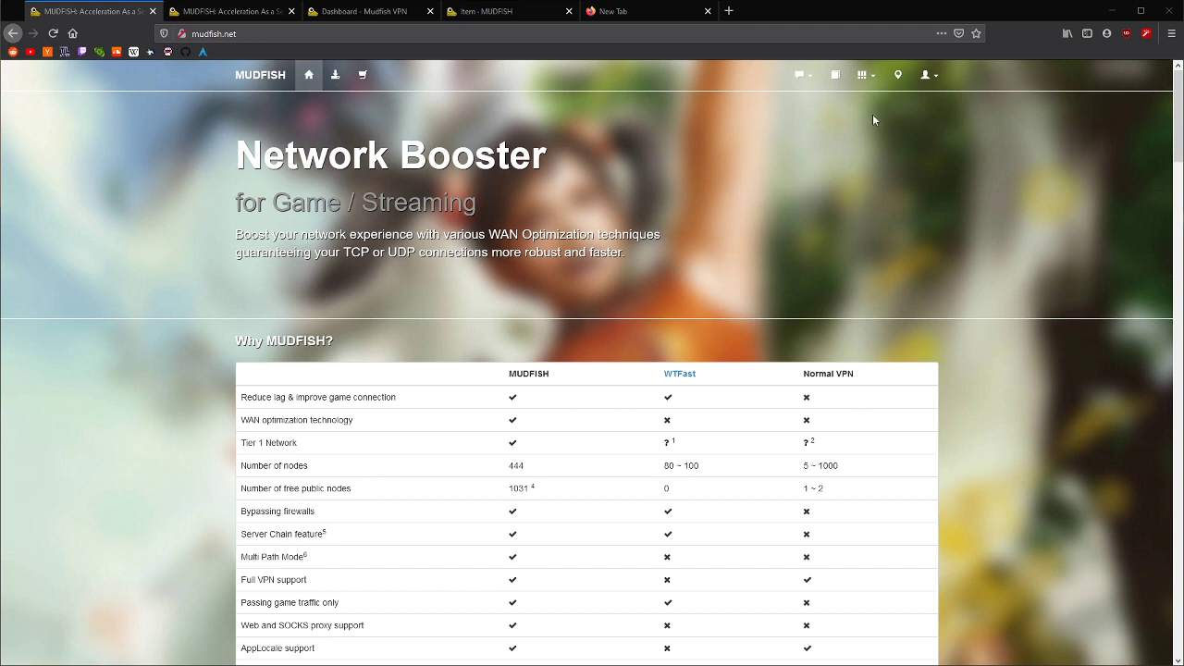
Look over the Mudfish account options and the profile settings page, and bring up the Mudfish VPN dashboard
left_click(927, 75)
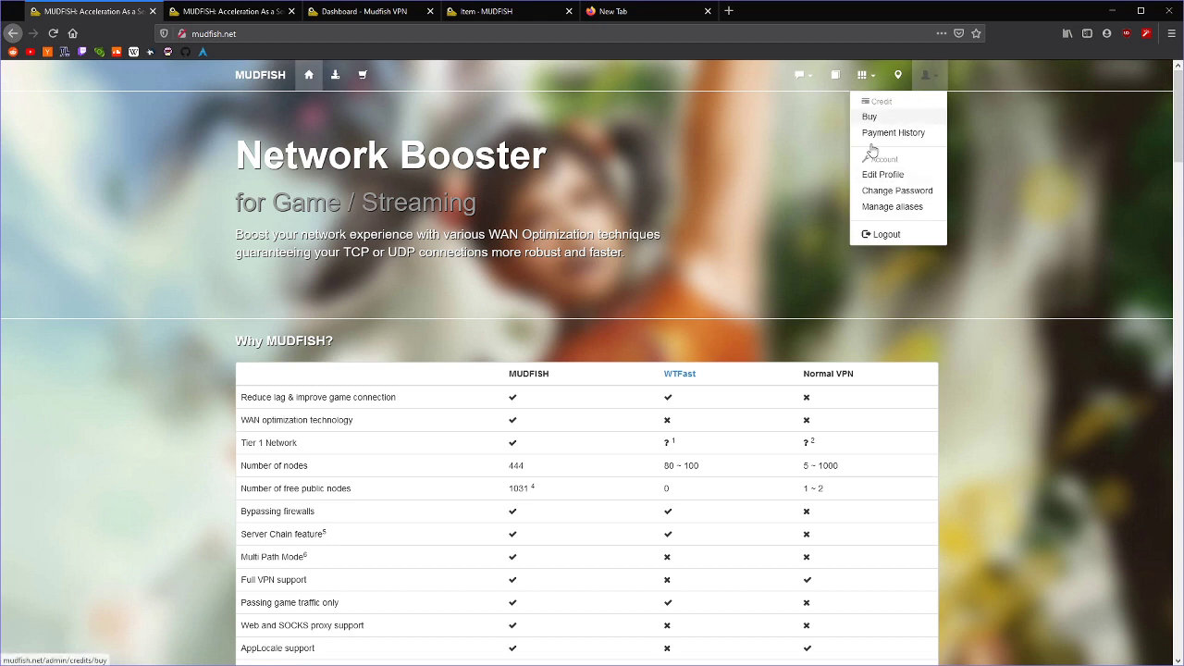
left_click(252, 93)
left_click(227, 11)
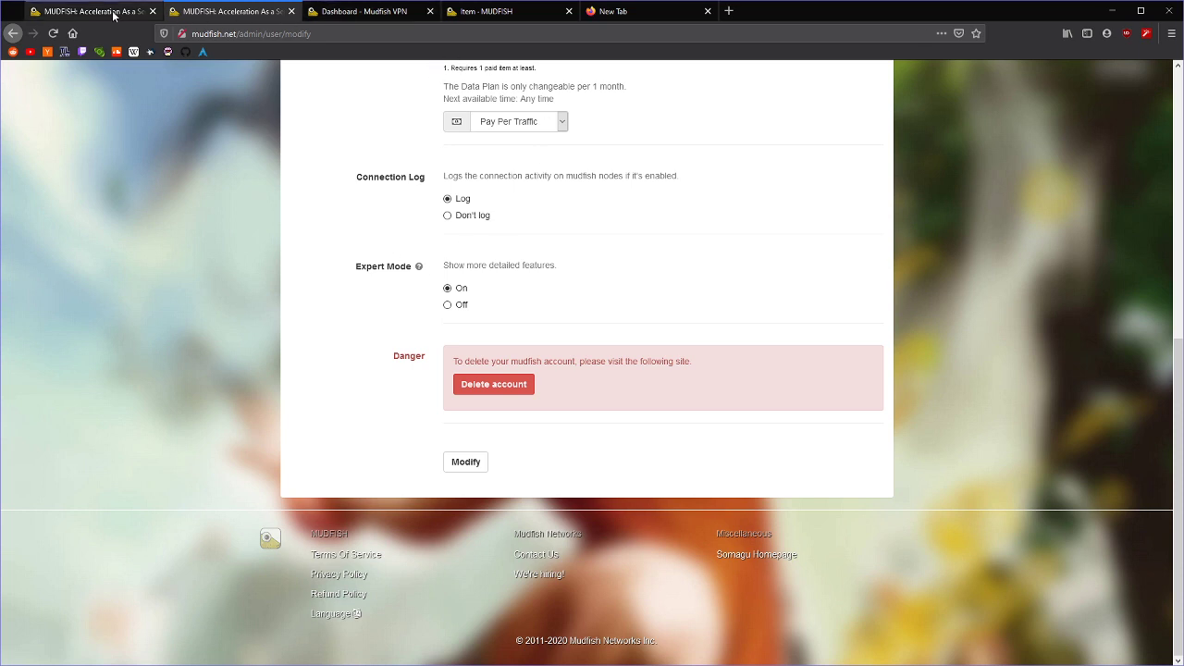
left_click(334, 13)
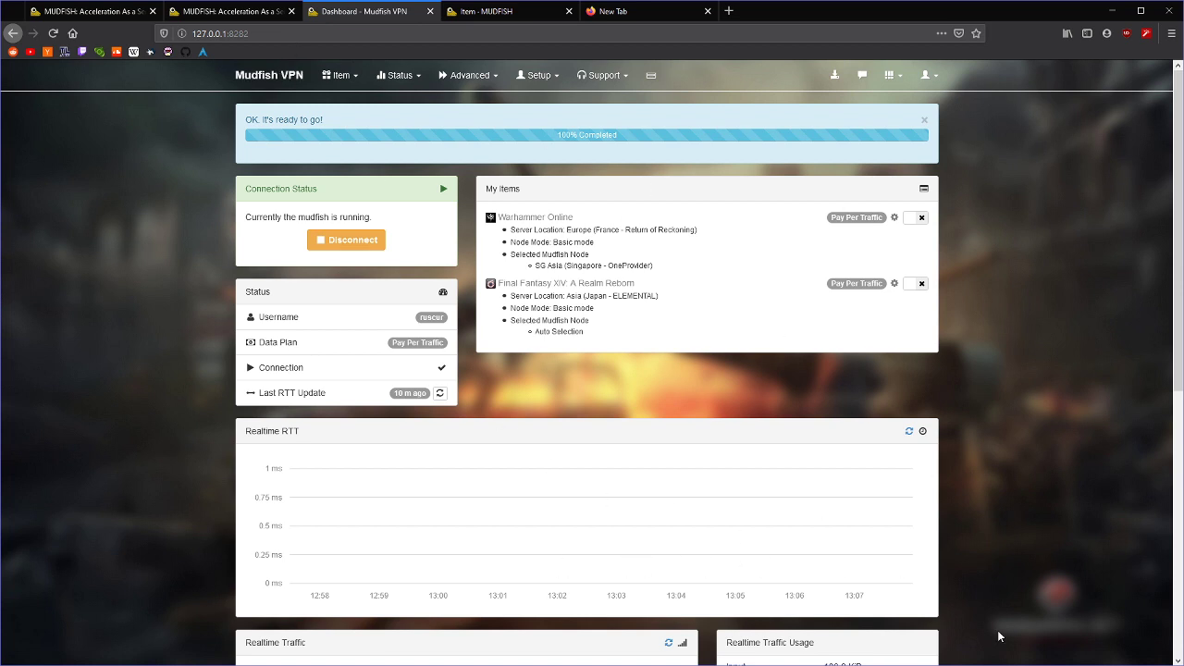
Examine the dashboard's local address and the server location listed for the Warhammer Online item
left_click(231, 33)
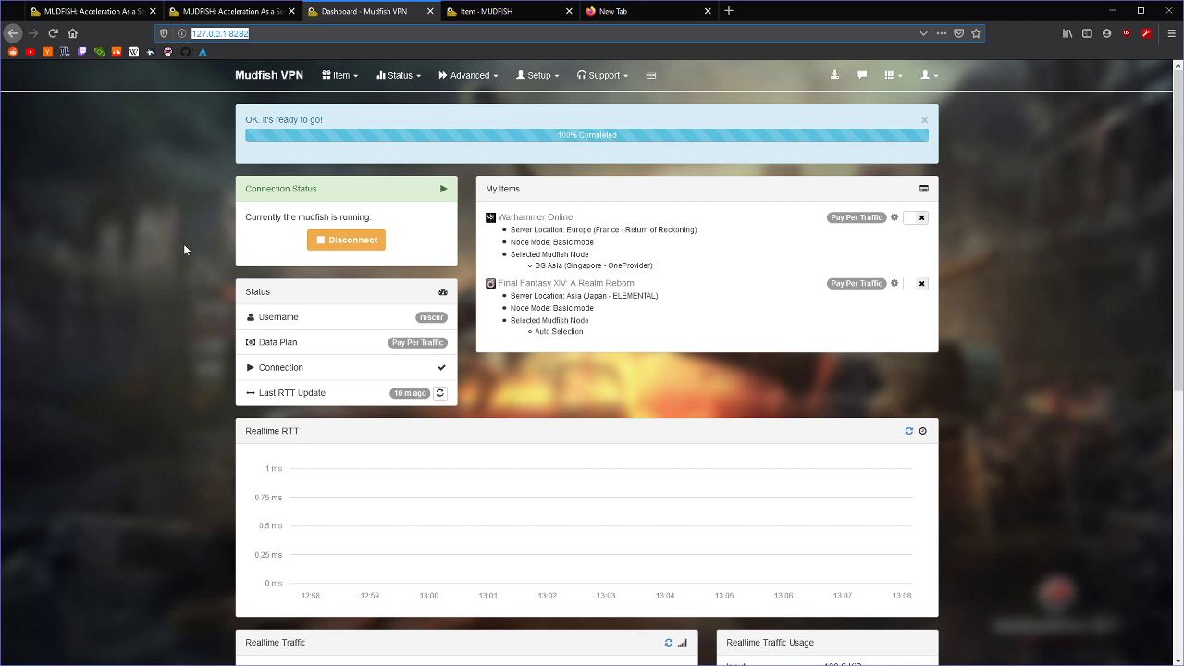
left_click(183, 244)
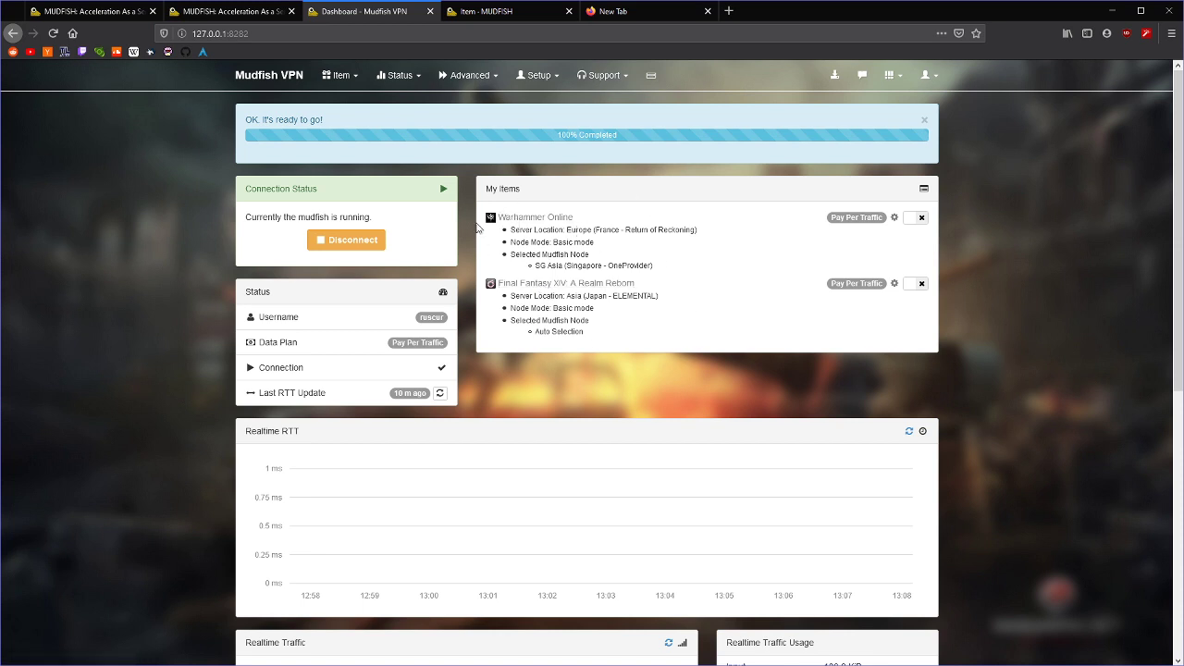
left_click_drag(566, 230, 698, 234)
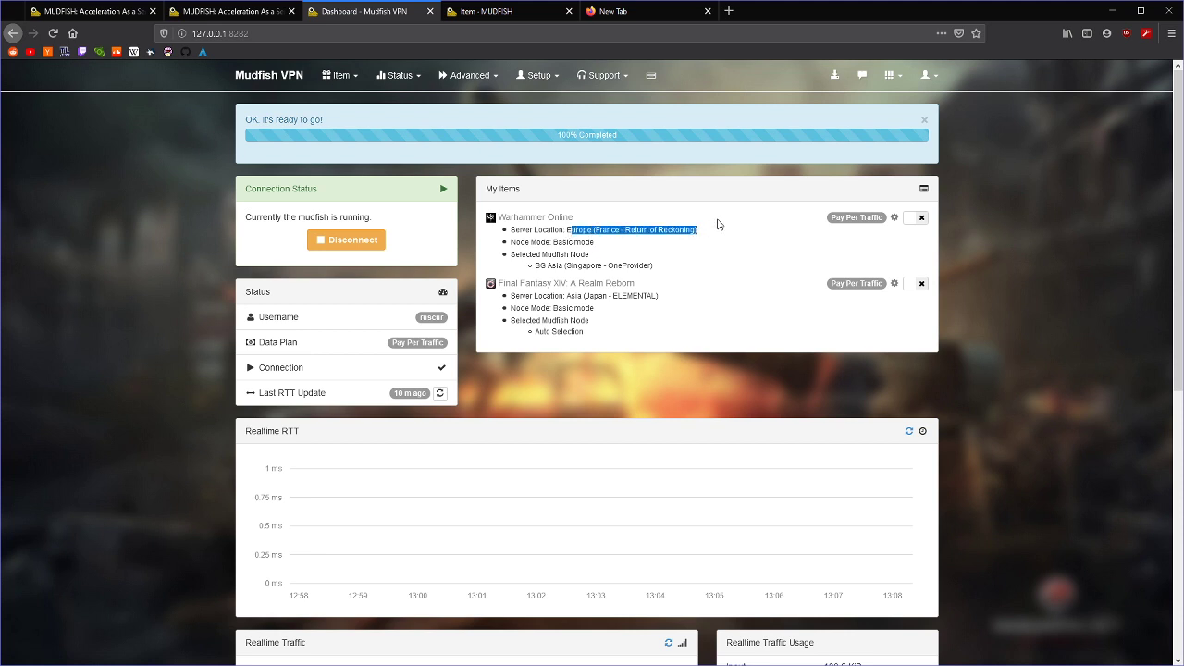
left_click(712, 235)
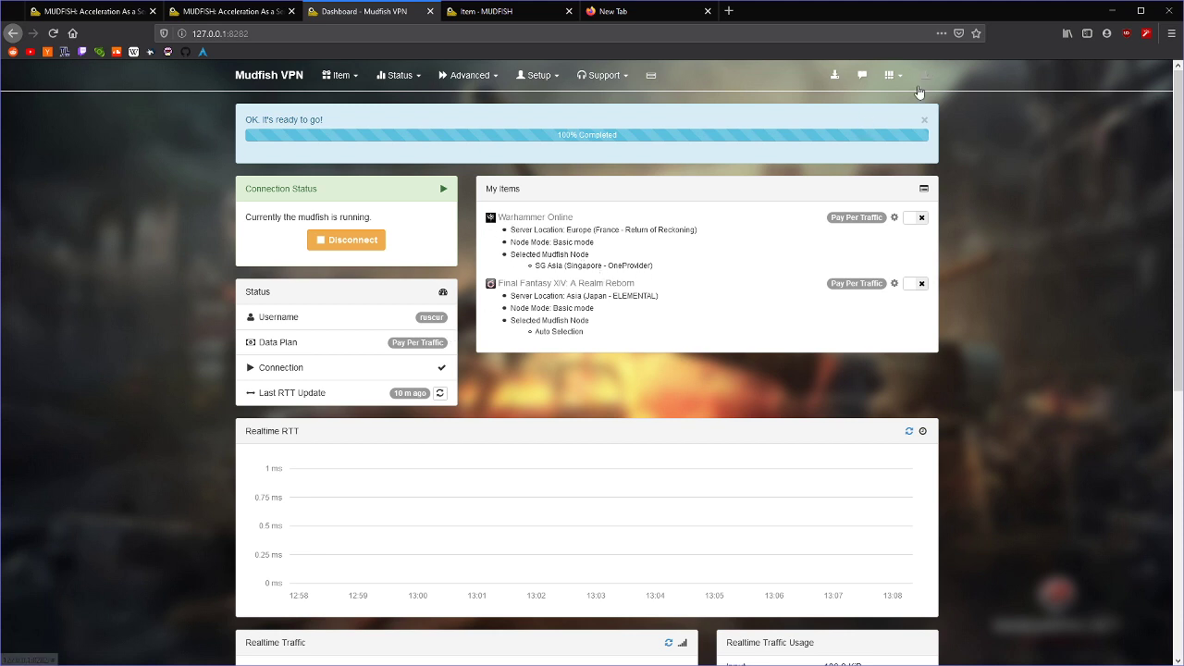
Go to the item management page and open the form for adding a custom item
left_click(341, 77)
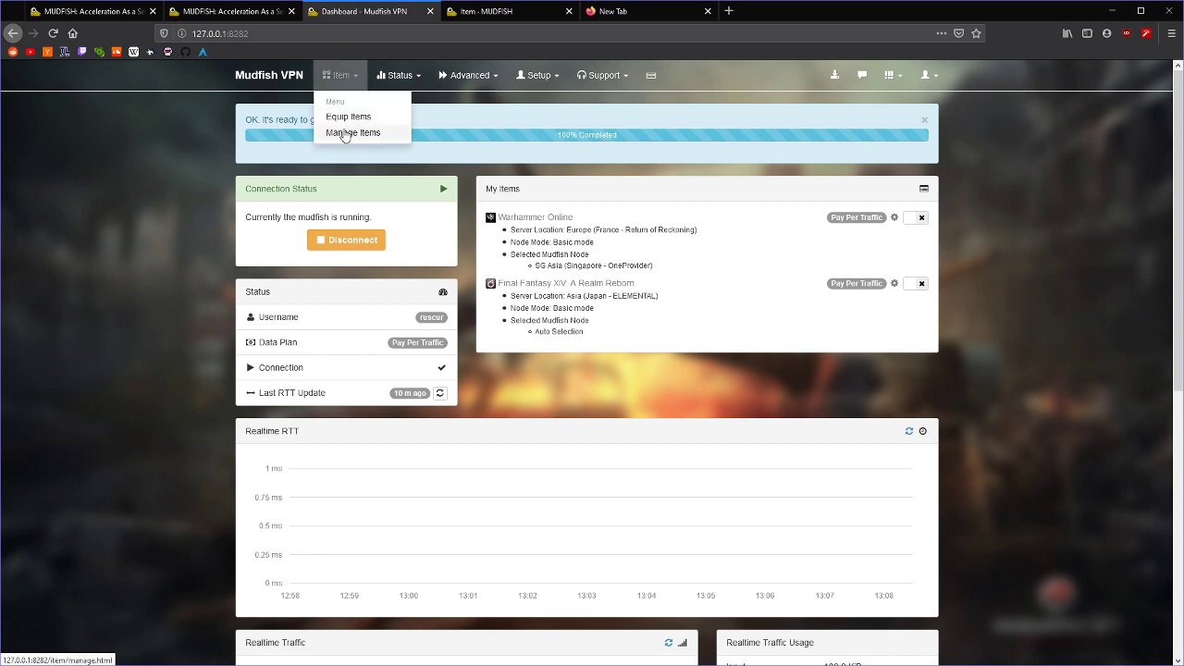
left_click(345, 133)
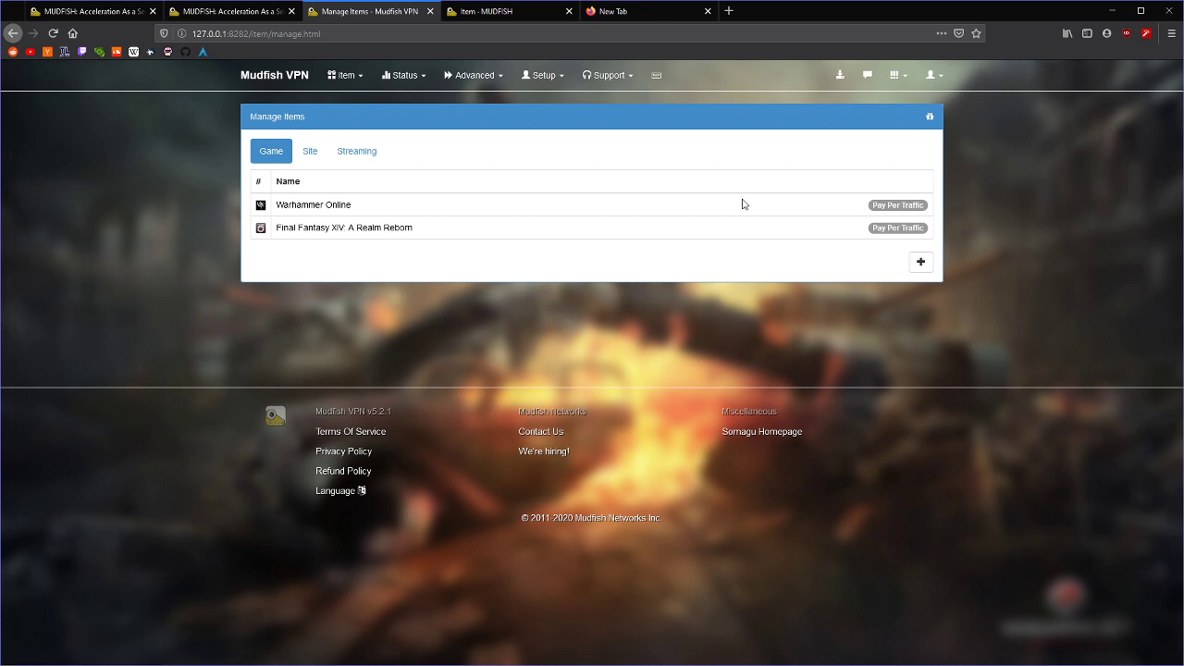
left_click(356, 82)
left_click(930, 272)
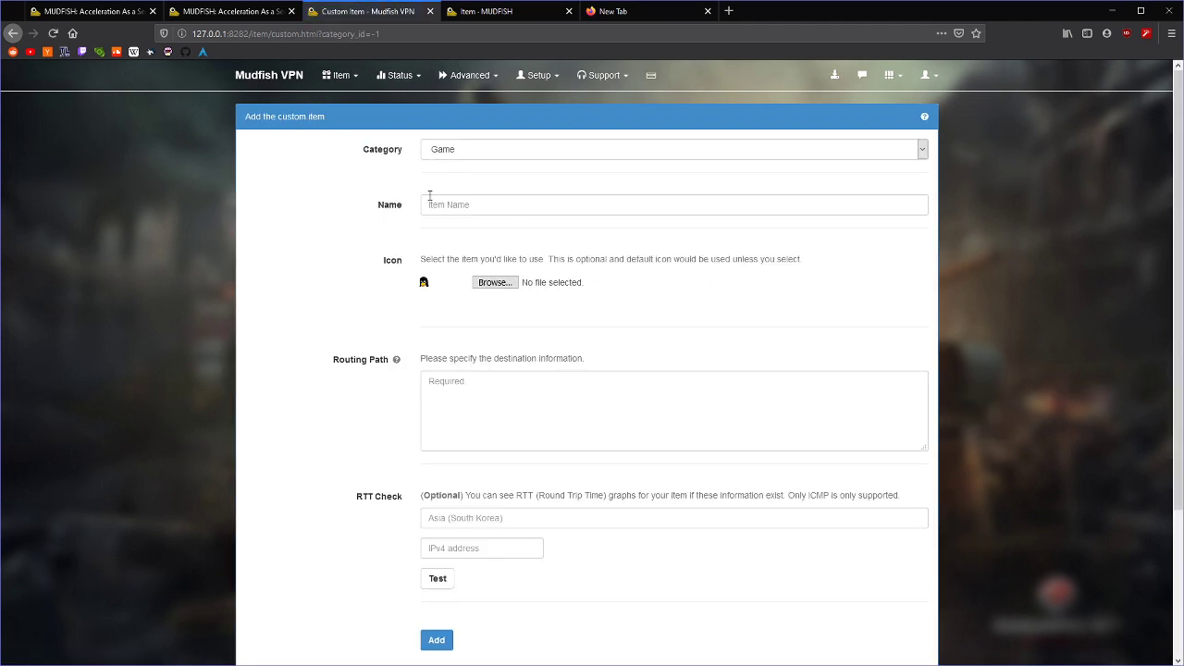
Name the custom game item "Return of Reckoning" and go to its routing path
left_click(440, 207)
type("Ret")
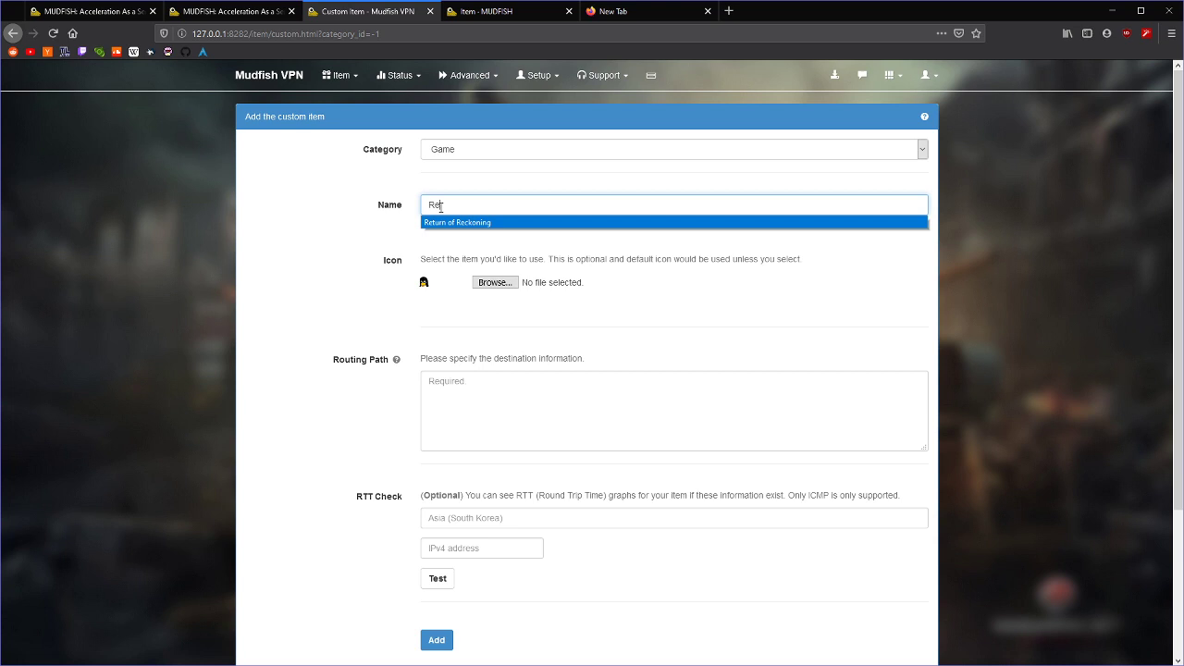
left_click(510, 224)
left_click(544, 388)
scroll(465, 352, "down", 3)
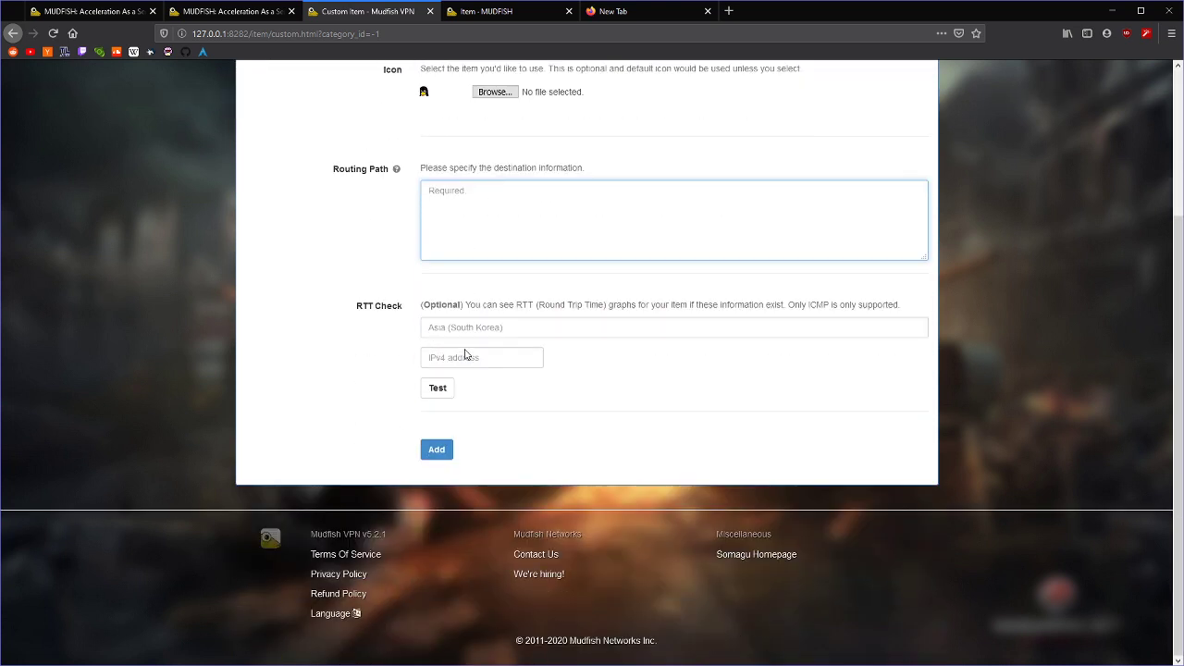
scroll(549, 232, "up", 3)
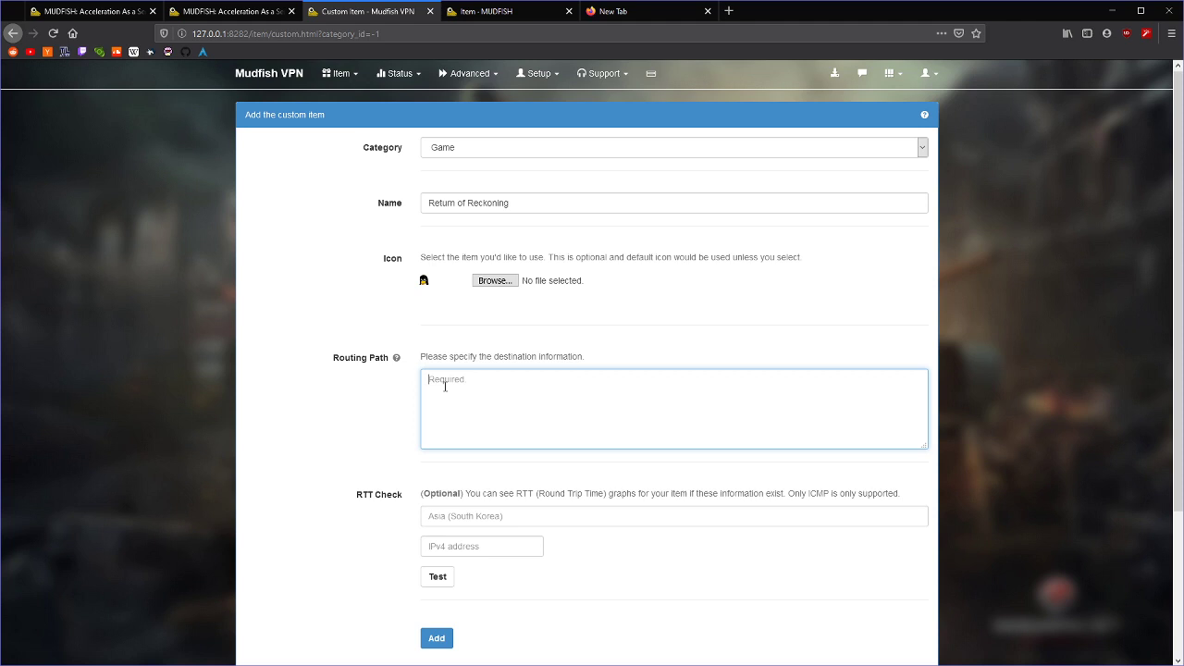
Switch to Resource Monitor and, with the game launching, find the remote address of RoRLauncher.exe among the TCP connections
left_click(447, 462)
left_click(555, 441)
left_click_drag(0, 176, 69, 157)
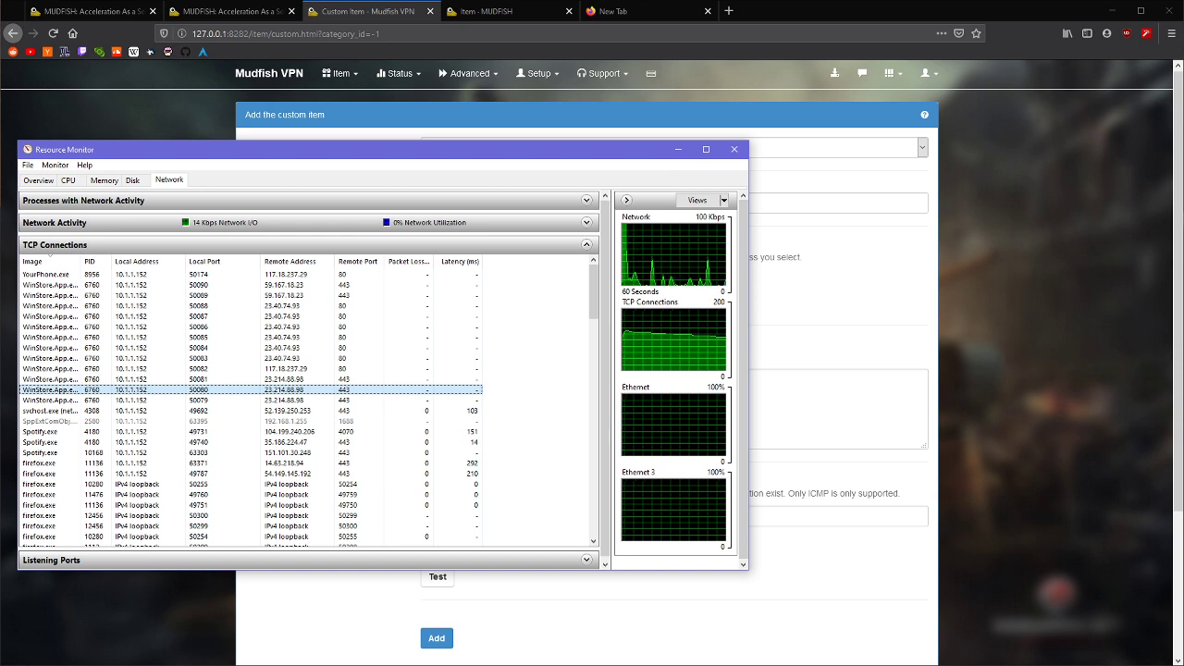
scroll(309, 342, "down", 5)
scroll(304, 330, "up", 5)
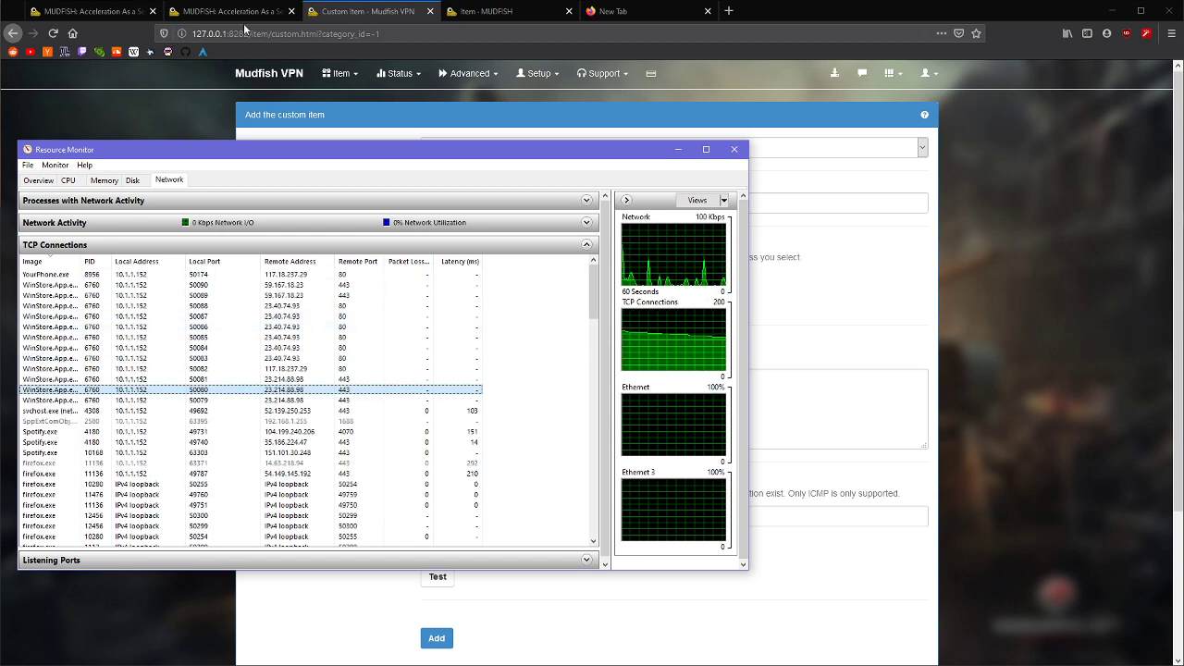
key("alt+Tab")
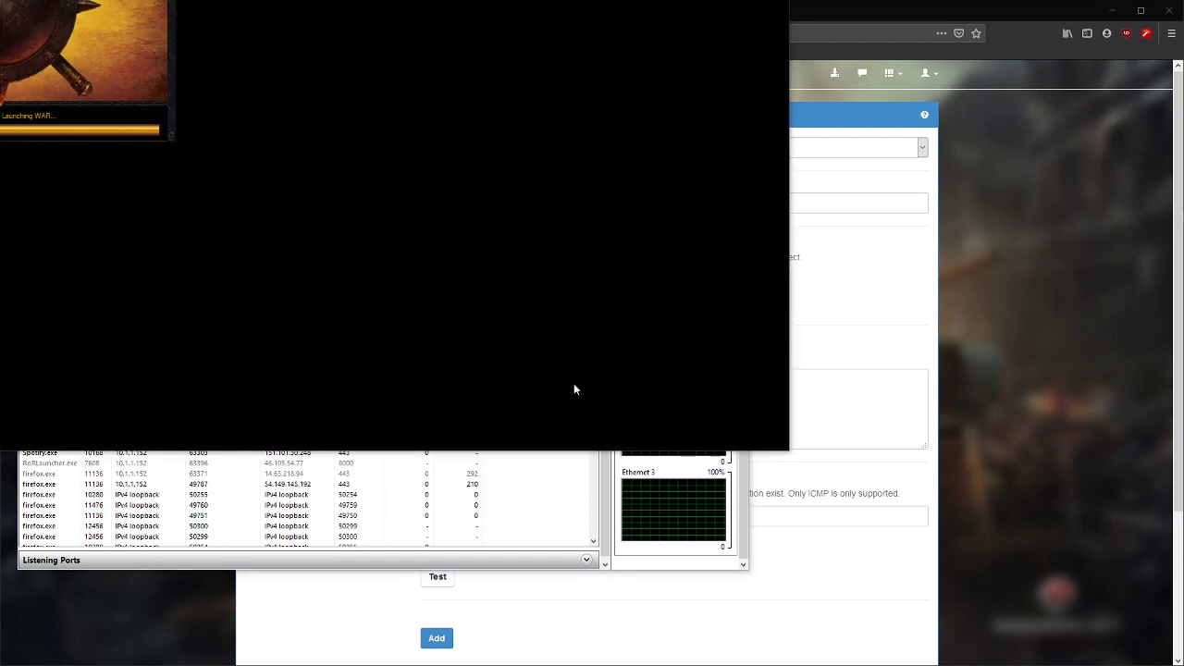
key("alt+Tab")
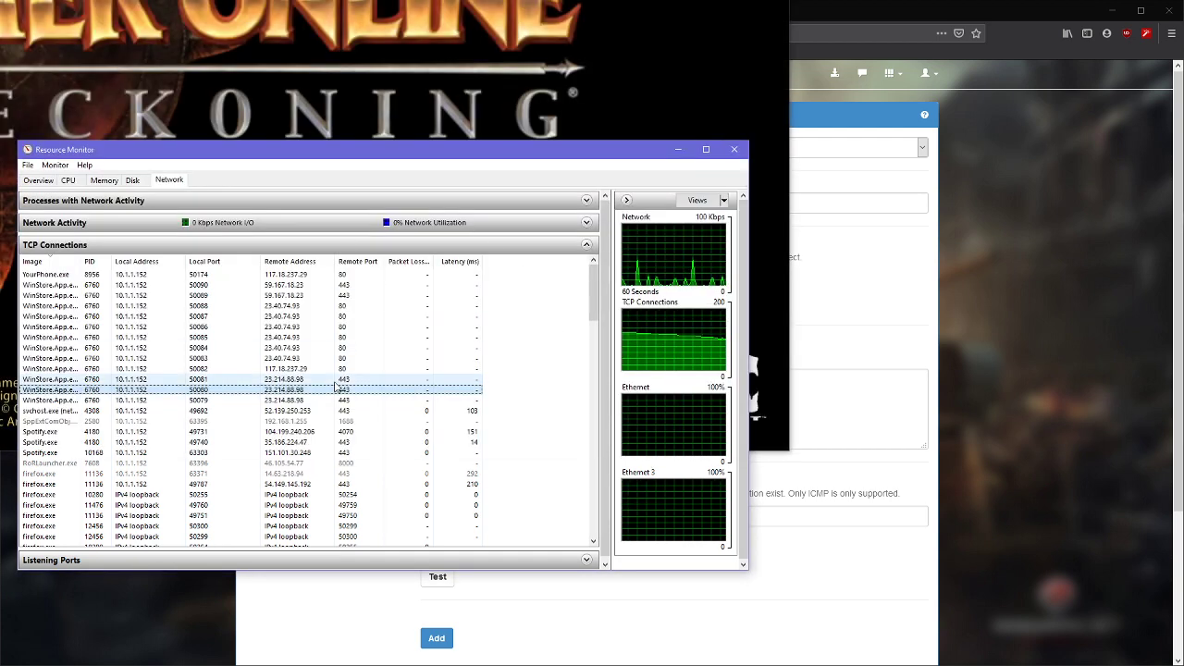
left_click(64, 464)
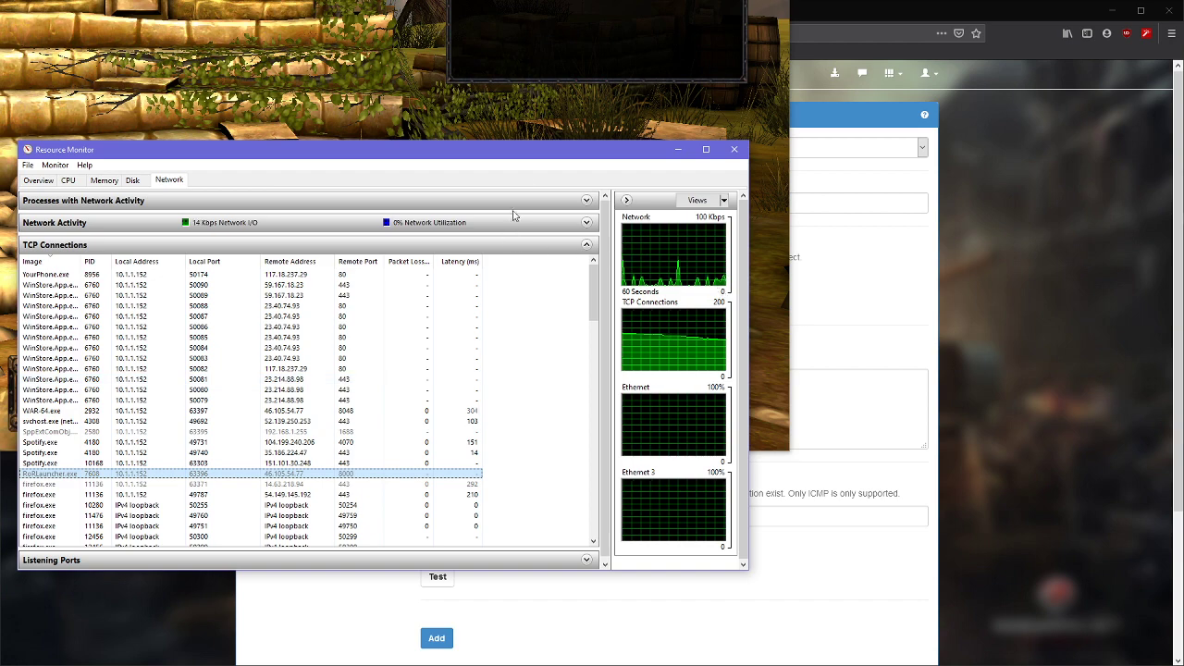
Return to the custom item form in the browser and enter 46.105.54.77 as the routing path
left_click_drag(514, 149, 46, 151)
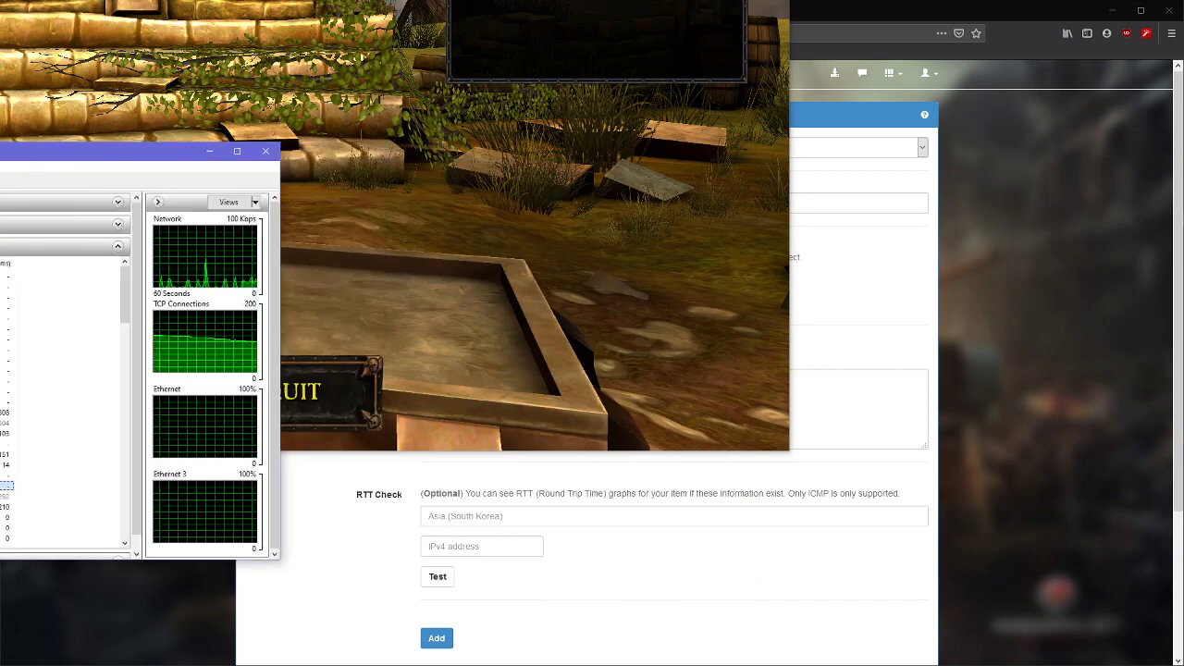
left_click(528, 468)
left_click(511, 379)
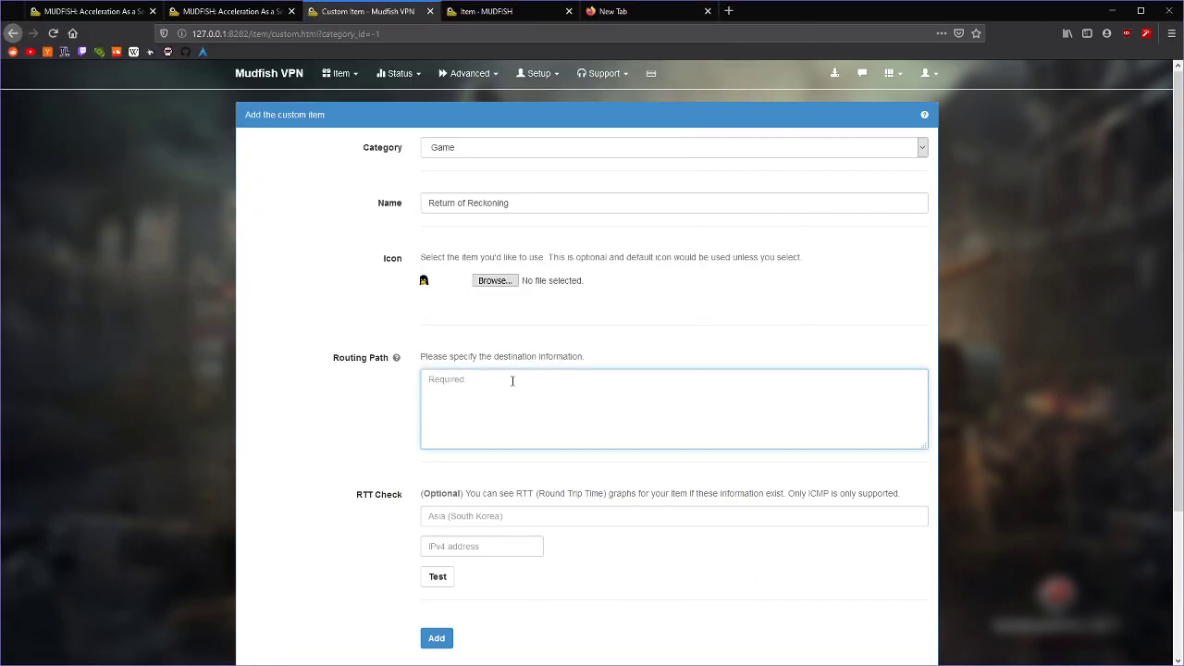
type("46.105.54.77")
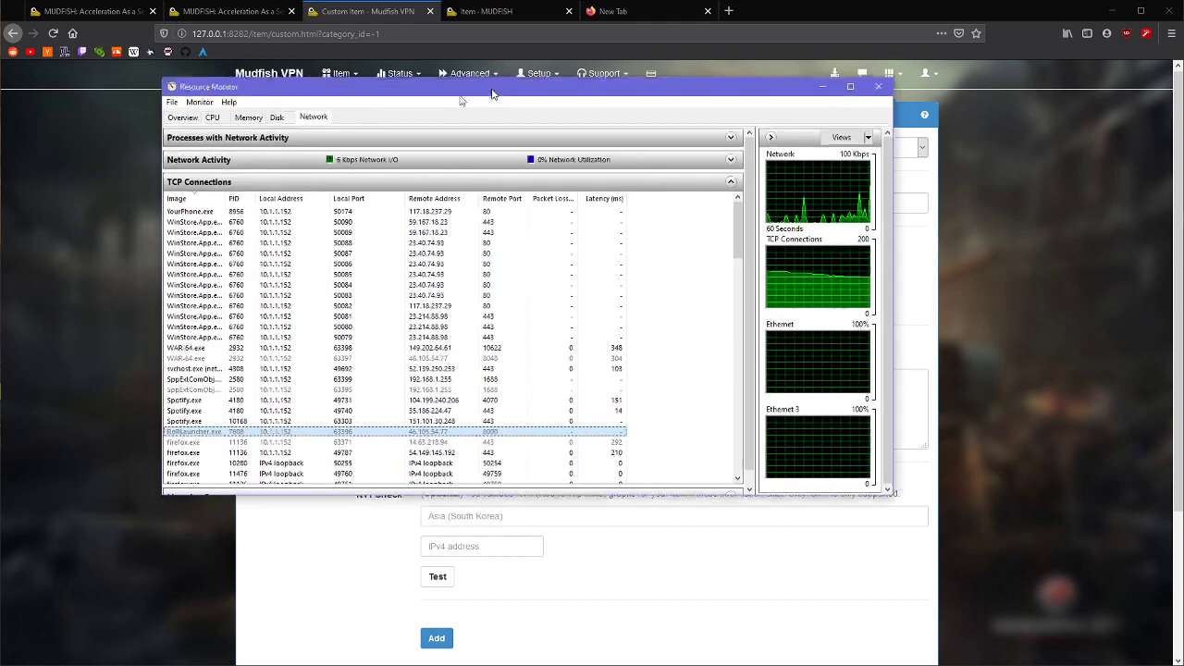
Check the WAR-64.exe remote addresses in Resource Monitor and set the routing path to 46.105.54.0/24 and 149.202.64.0/24 on separate lines
left_click(236, 355)
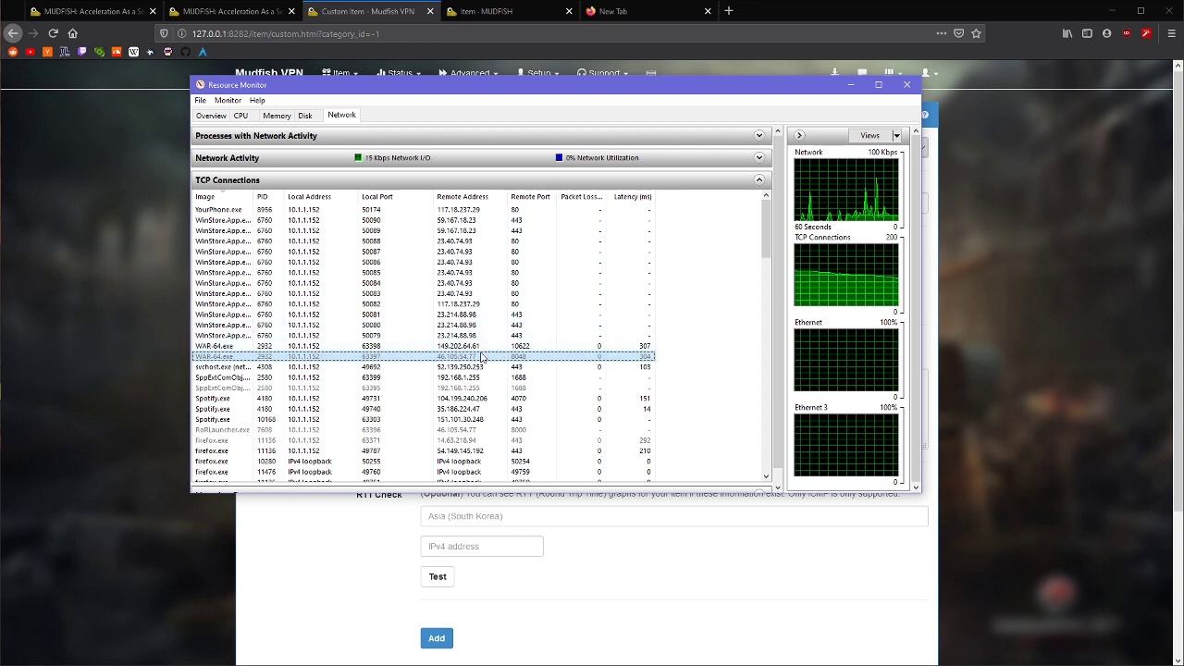
left_click(286, 349)
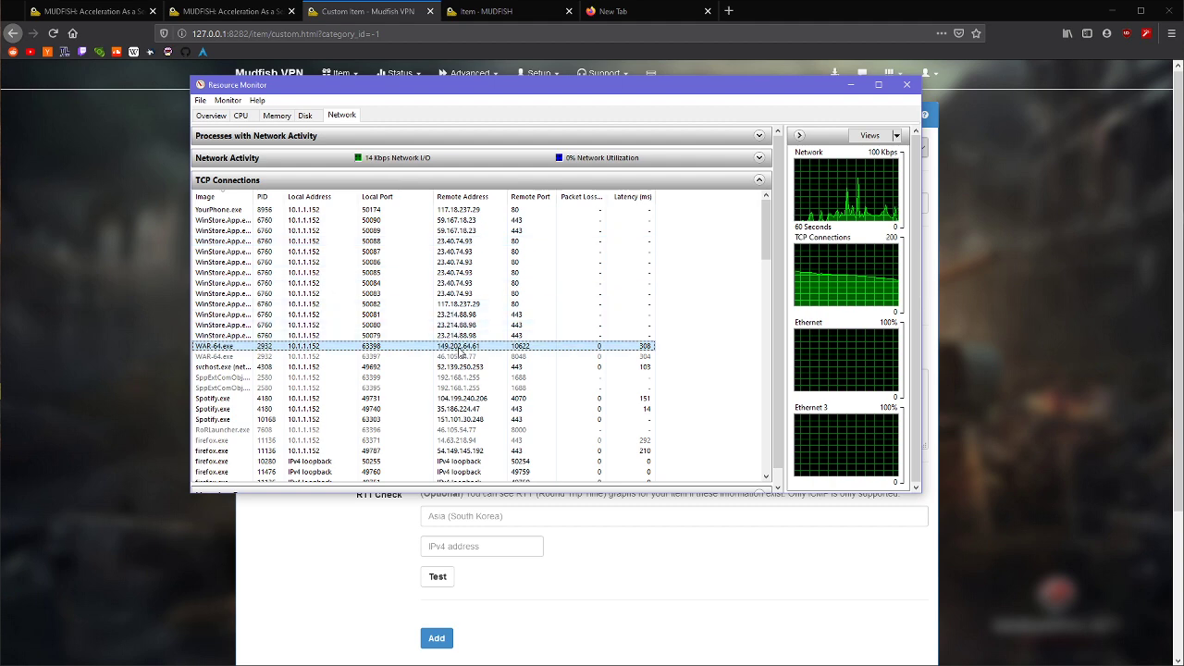
left_click_drag(814, 84, 17, 84)
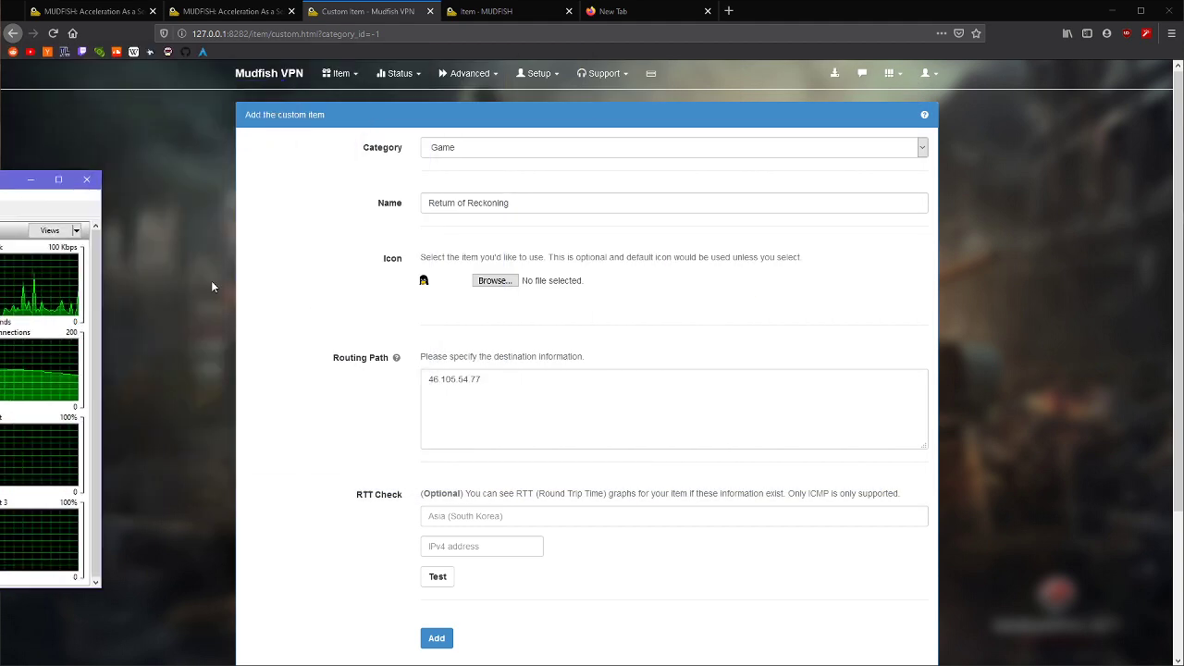
left_click(522, 410)
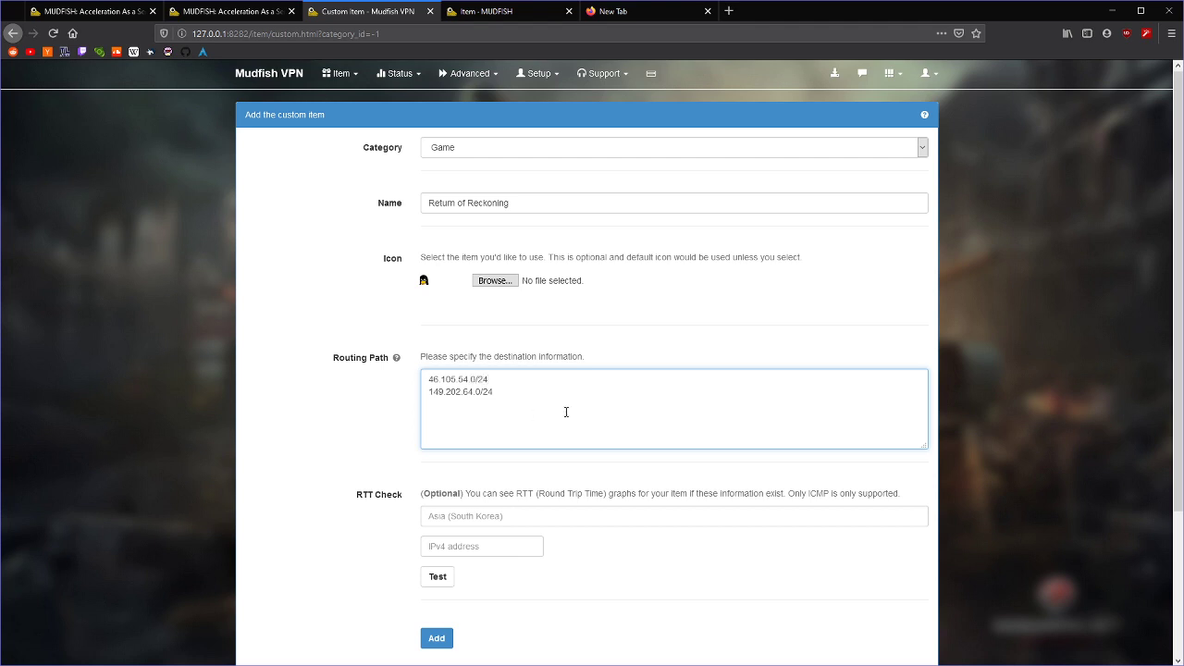
Set the IPv4 address of the RTT check to 149.202.64.61, leaving its location name empty
left_click(490, 516)
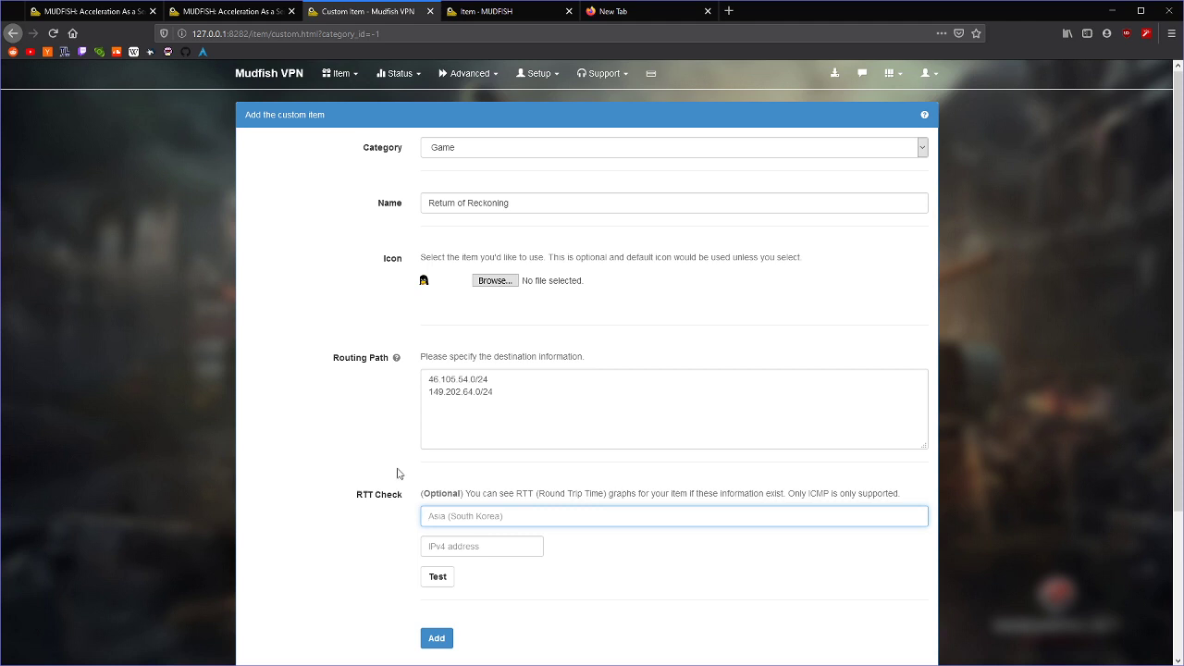
left_click_drag(484, 389, 398, 389)
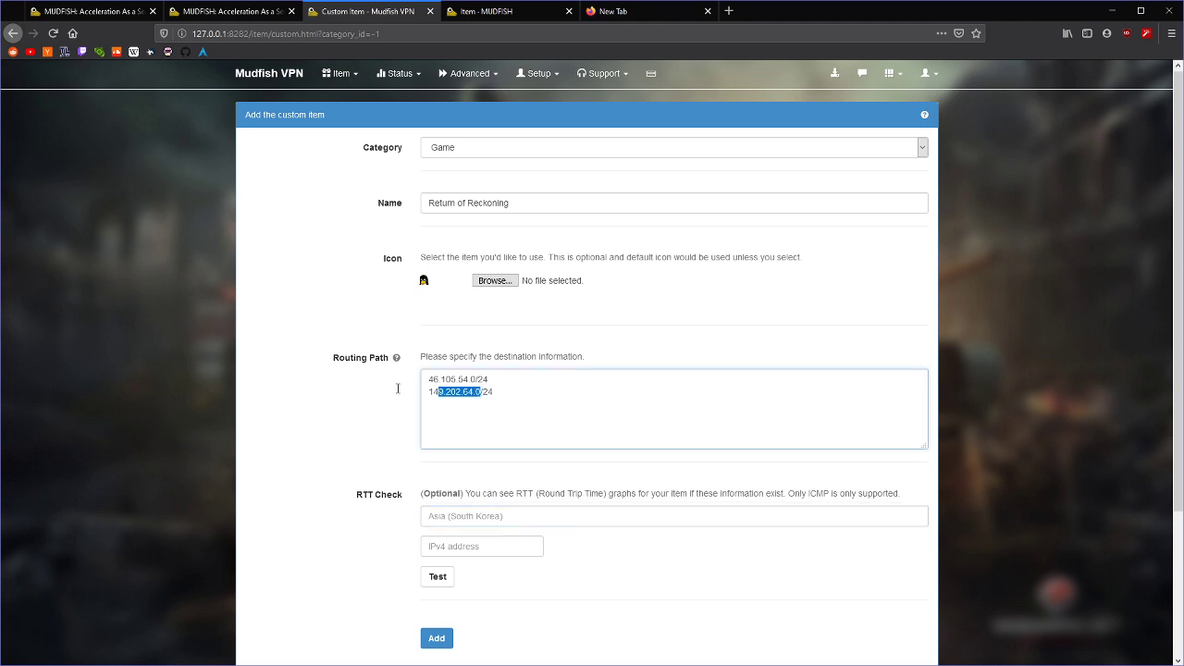
left_click(470, 516)
type("149.202.64.0")
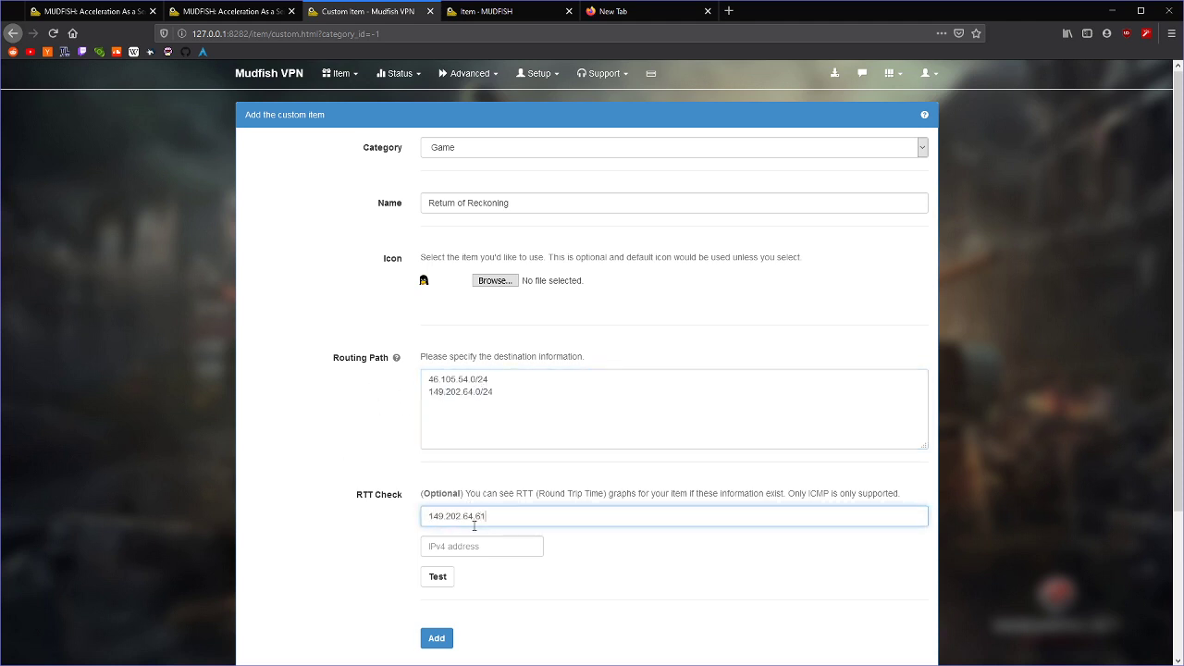
key("ctrl+a")
key("ctrl+x")
left_click(468, 546)
key("ctrl+v")
Set the RTT check location to "RoR server (France)" and add the custom item
left_click(509, 513)
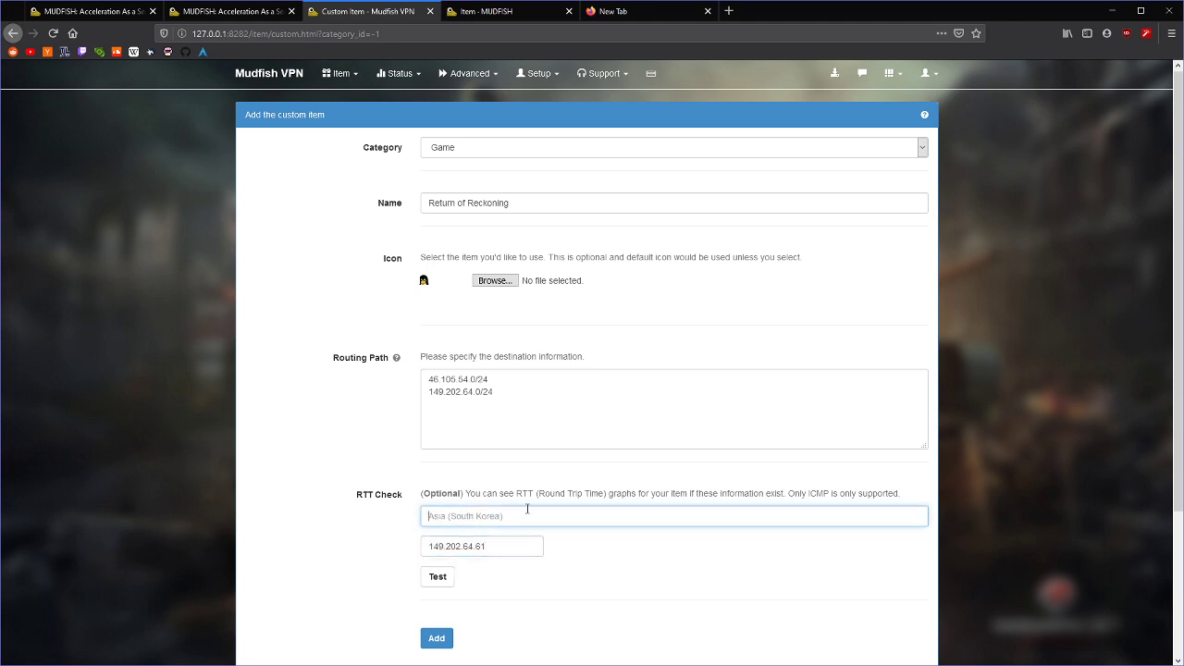
scroll(529, 513, "down", 2)
scroll(531, 518, "up", 1)
scroll(596, 462, "up", 1)
type("RoR server (France")
left_click(437, 644)
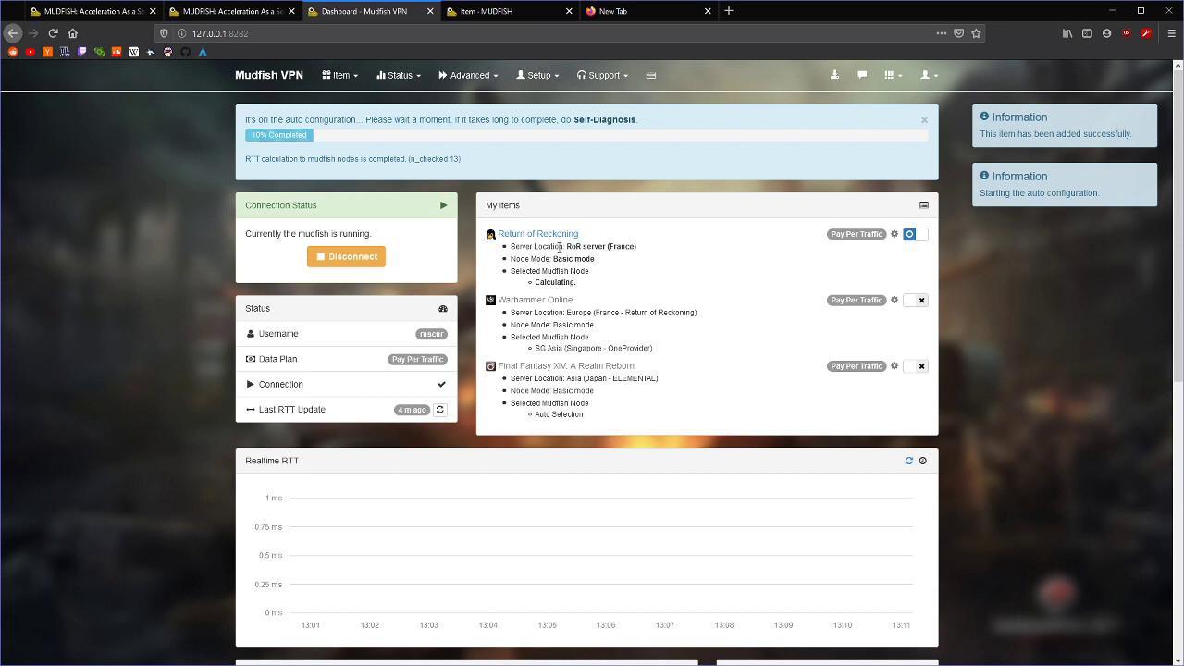
Open the setup of the Return of Reckoning item and examine its server location, calculated routing paths and node modes
left_click(541, 238)
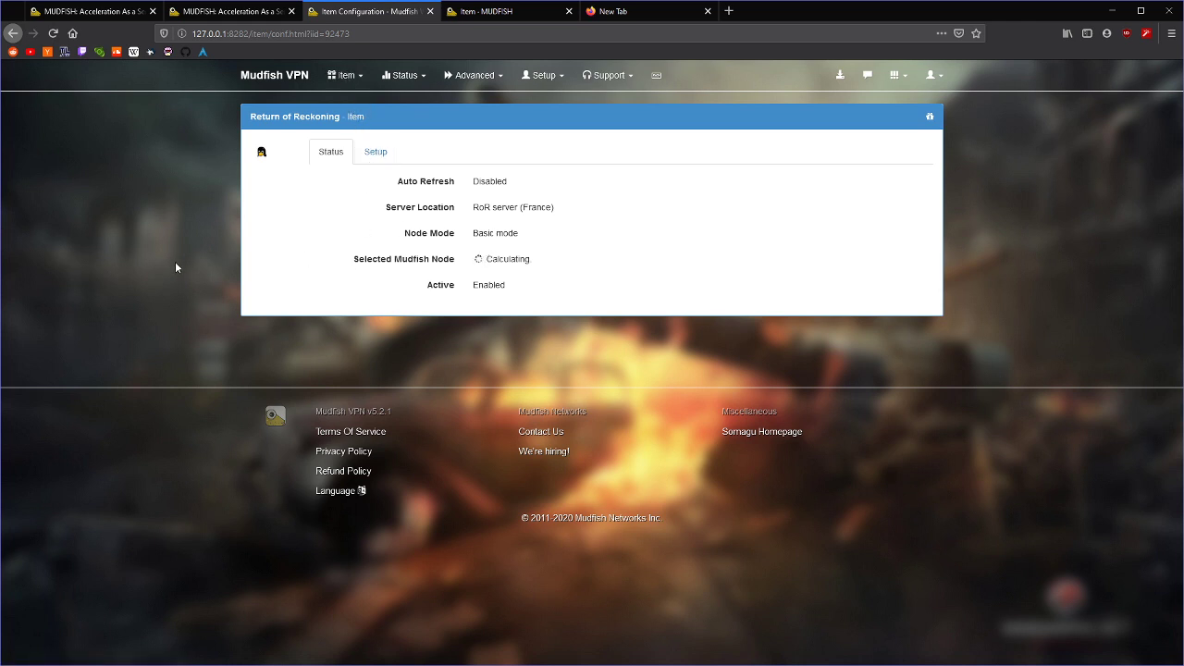
left_click(384, 155)
scroll(417, 327, "down", 5)
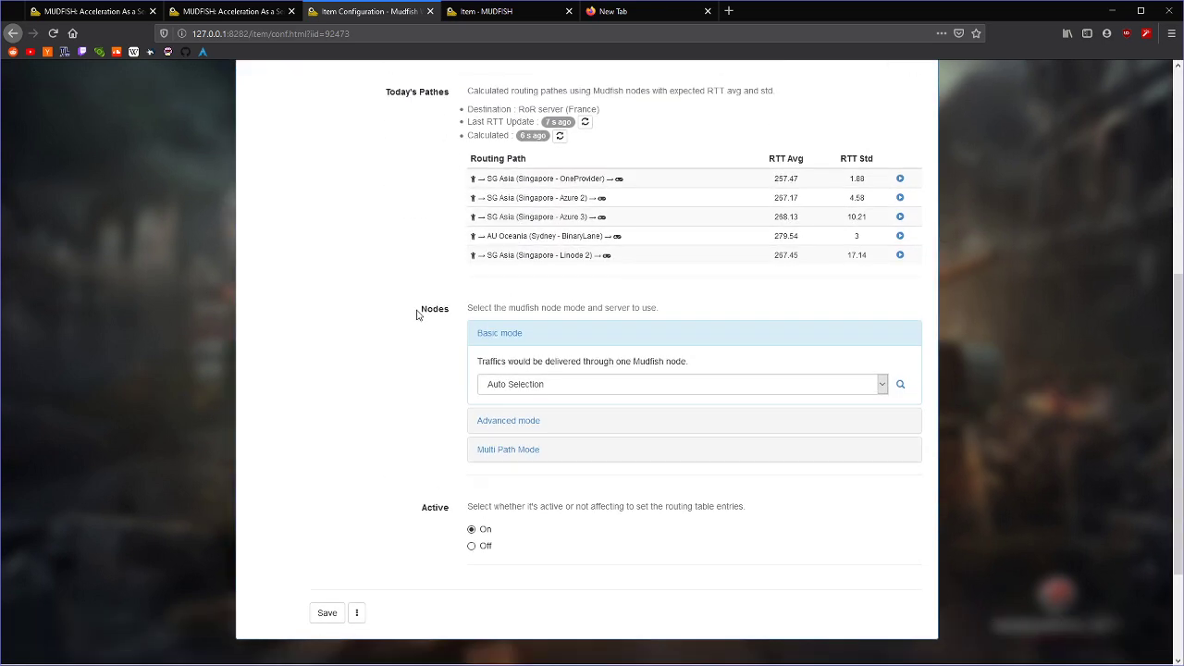
scroll(583, 227, "up", 1)
scroll(609, 192, "up", 4)
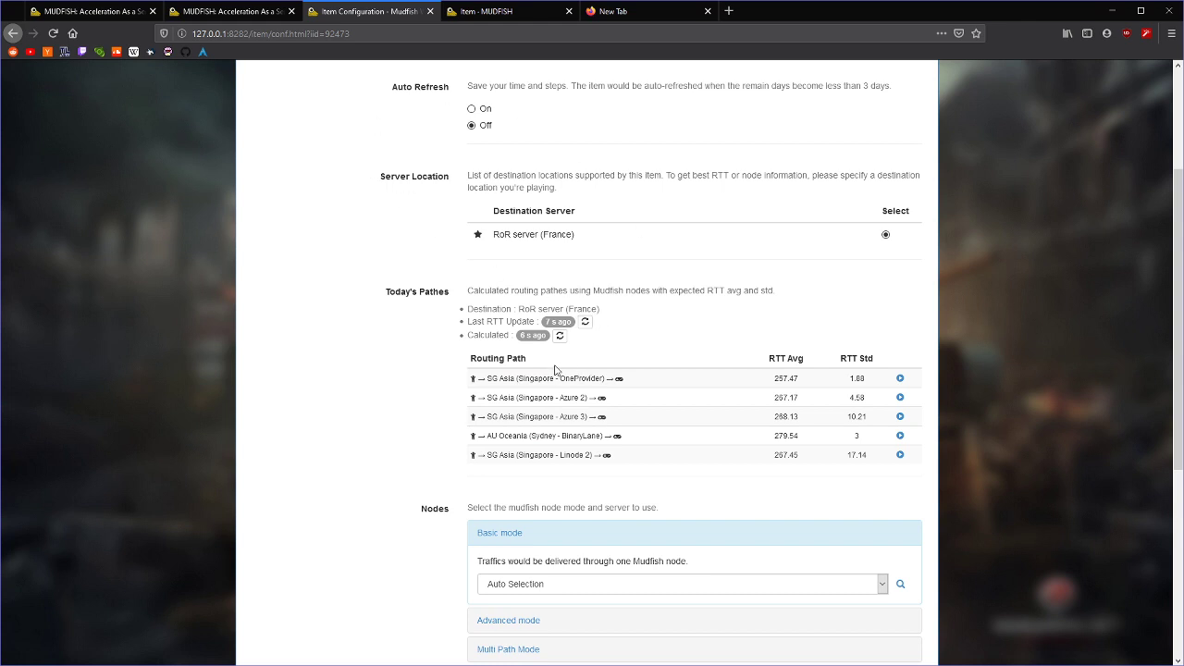
scroll(703, 379, "down", 3)
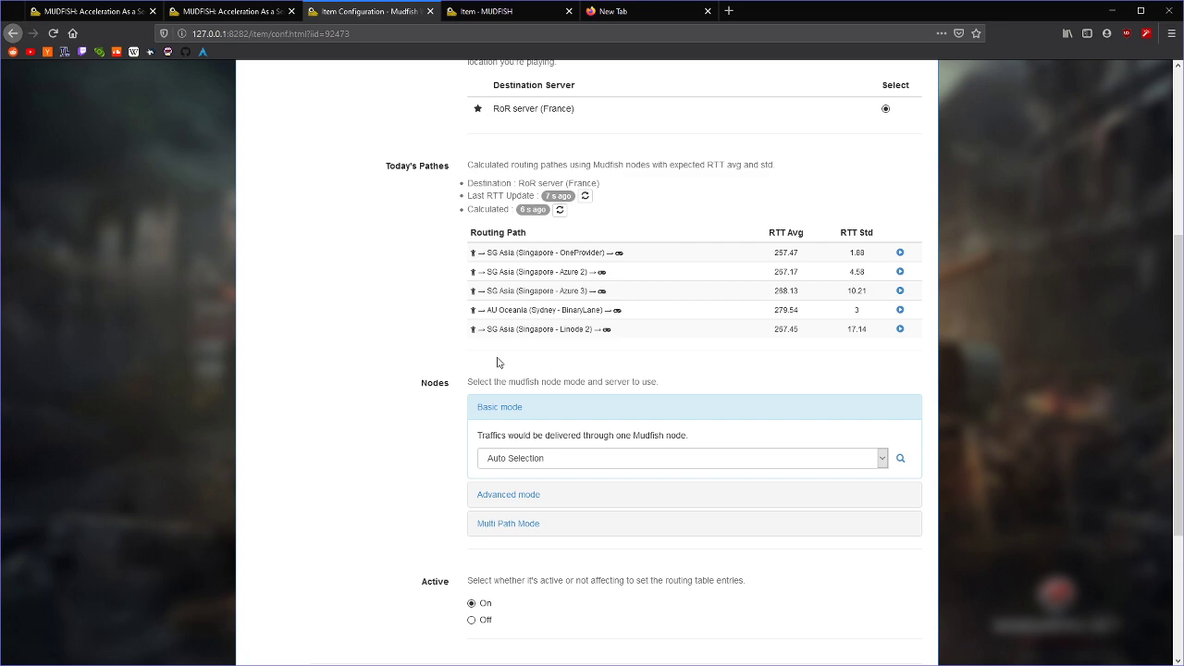
Compare the WAR-64.exe latency in Resource Monitor with the RTT average of the Singapore - OneProvider routing path in the item setup
key("alt+Tab")
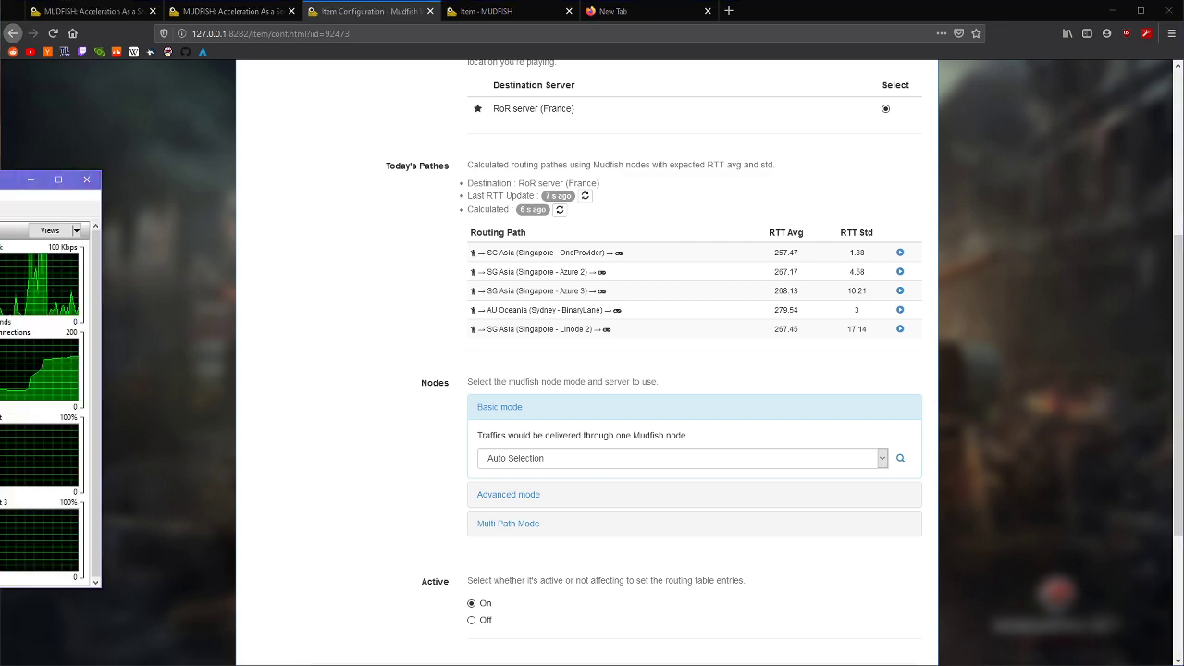
left_click_drag(14, 178, 715, 24)
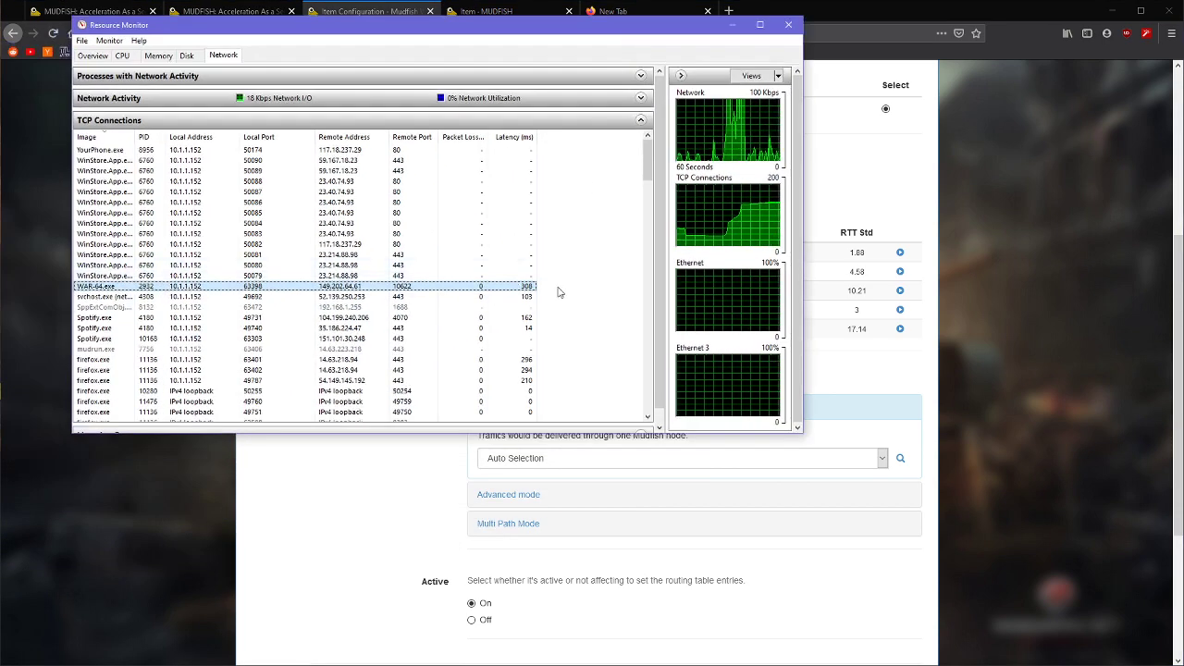
left_click(404, 518)
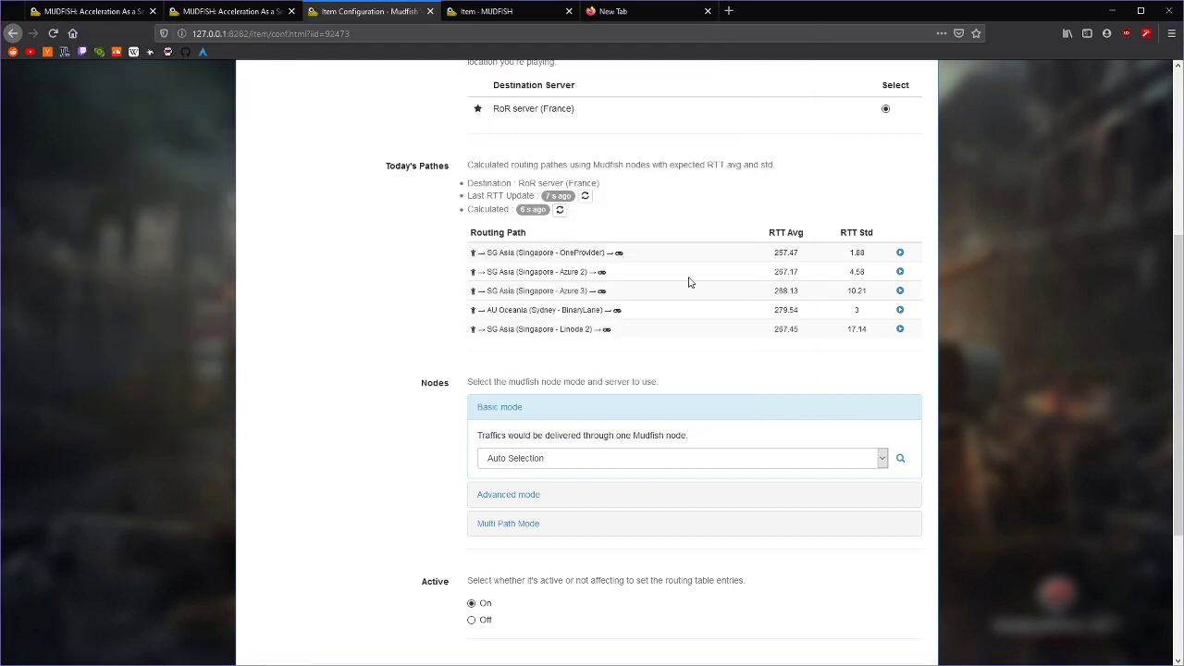
left_click_drag(490, 263, 603, 252)
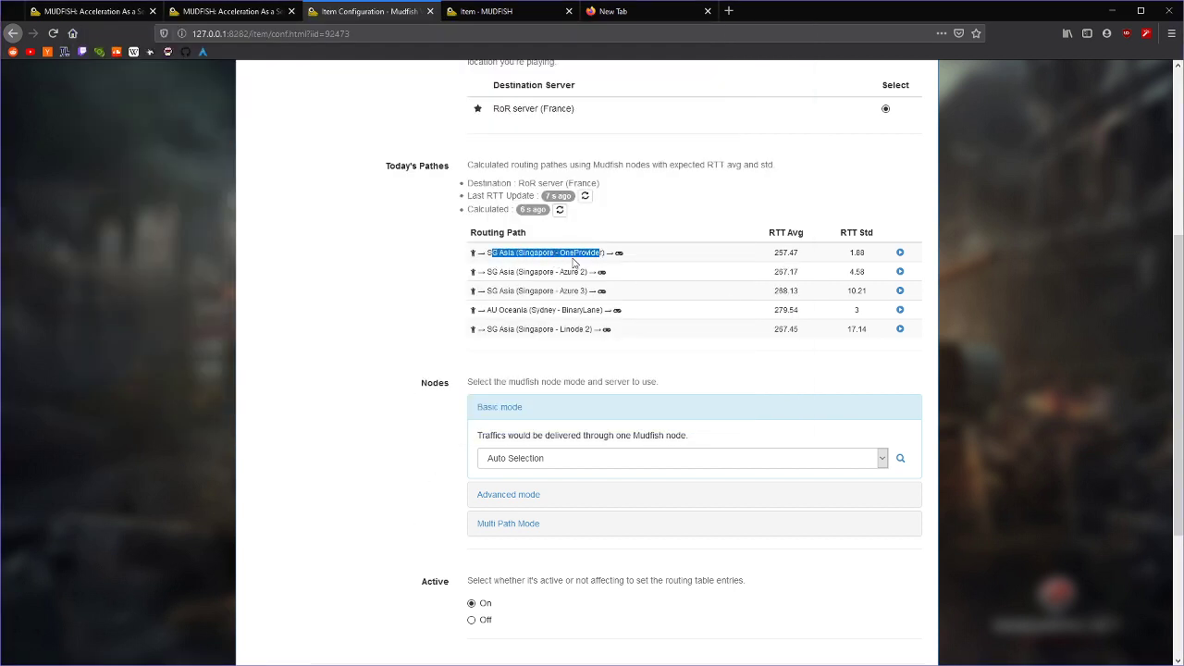
left_click_drag(677, 251, 834, 259)
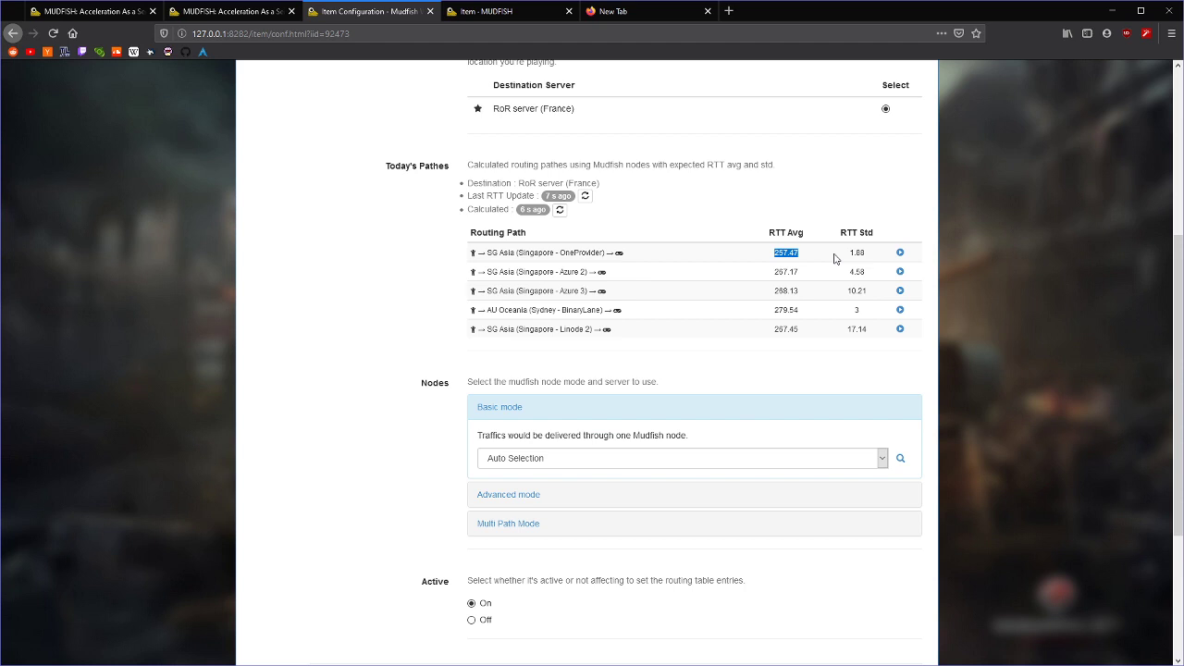
left_click(834, 258)
scroll(527, 290, "up", 5)
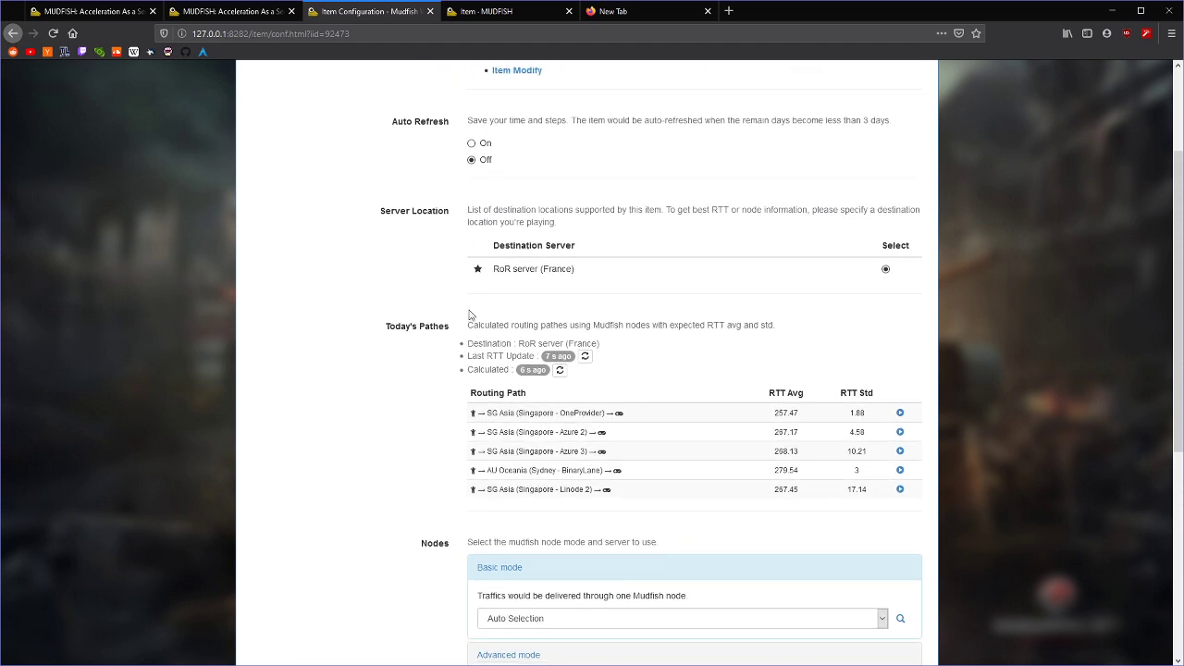
scroll(389, 316, "down", 6)
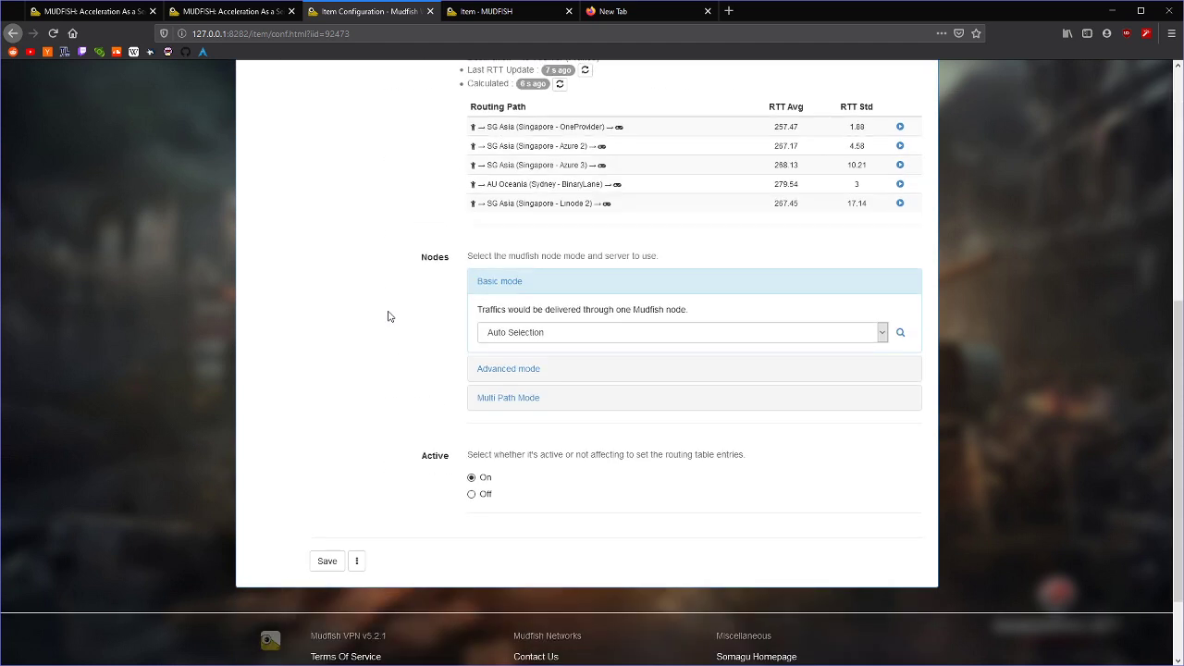
Look at the Multi Path and Advanced node modes of the item, and return to Basic mode
left_click(514, 398)
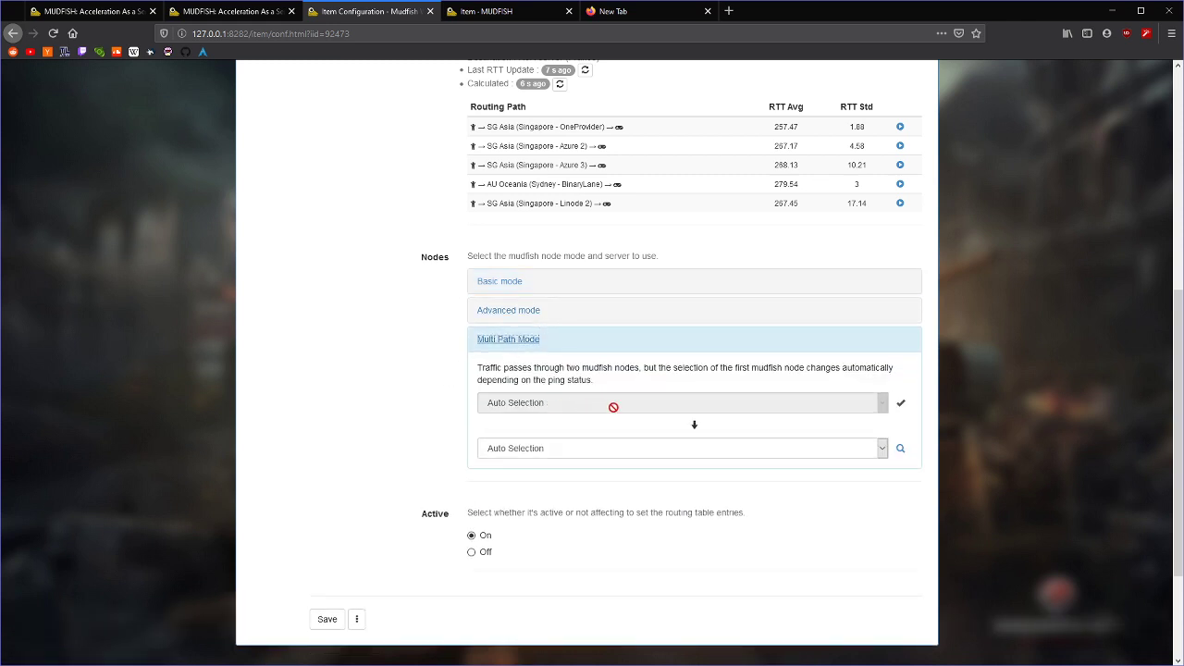
left_click(550, 317)
left_click(520, 317)
left_click(495, 293)
scroll(571, 375, "up", 3)
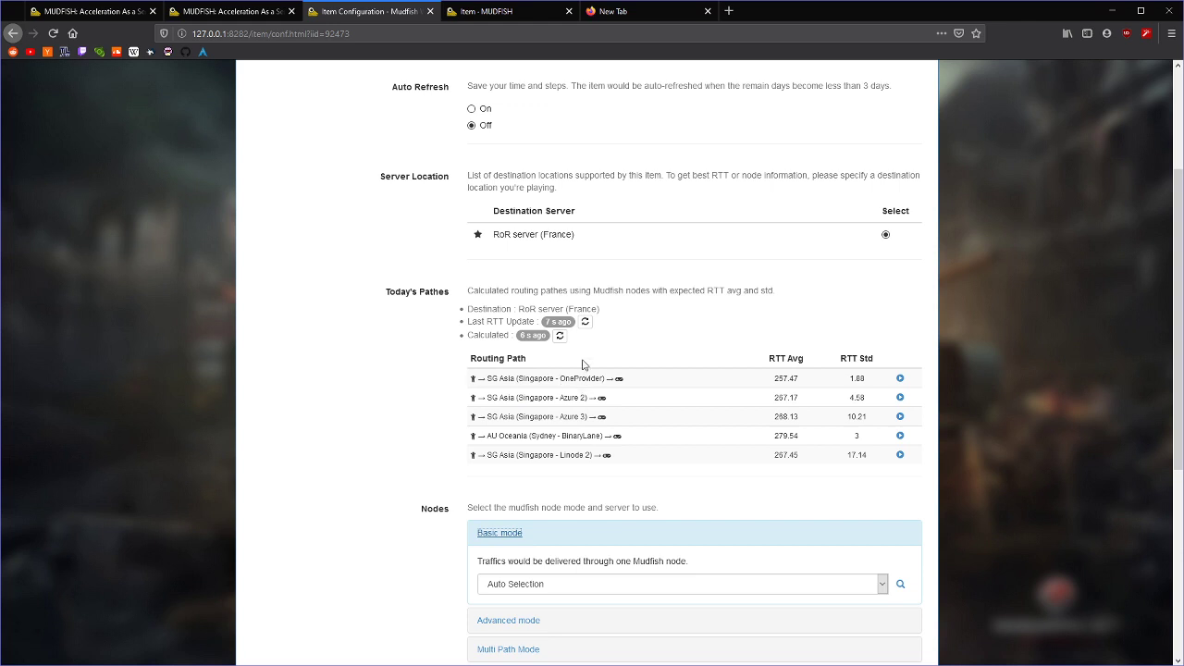
Examine the RTT averages and standard deviations of the calculated routing paths to the RoR server (France)
double_click(785, 378)
scroll(768, 410, "down", 5)
scroll(659, 334, "up", 4)
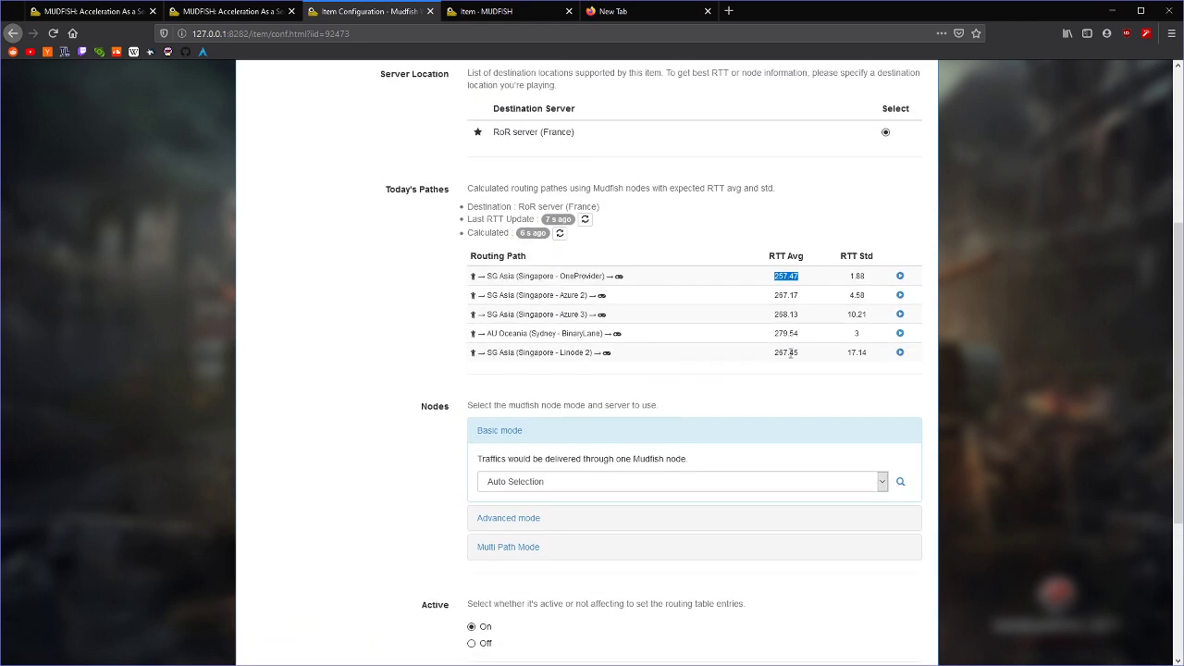
left_click(689, 342)
double_click(785, 276)
left_click(850, 255)
scroll(717, 326, "up", 3)
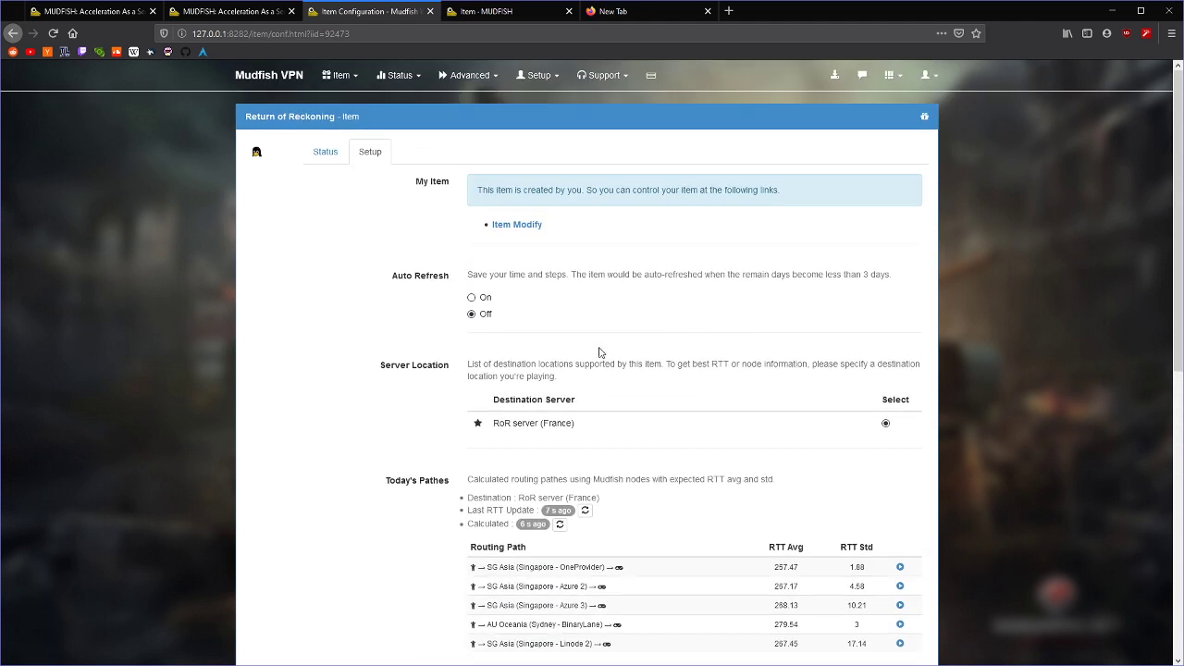
scroll(494, 553, "down", 4)
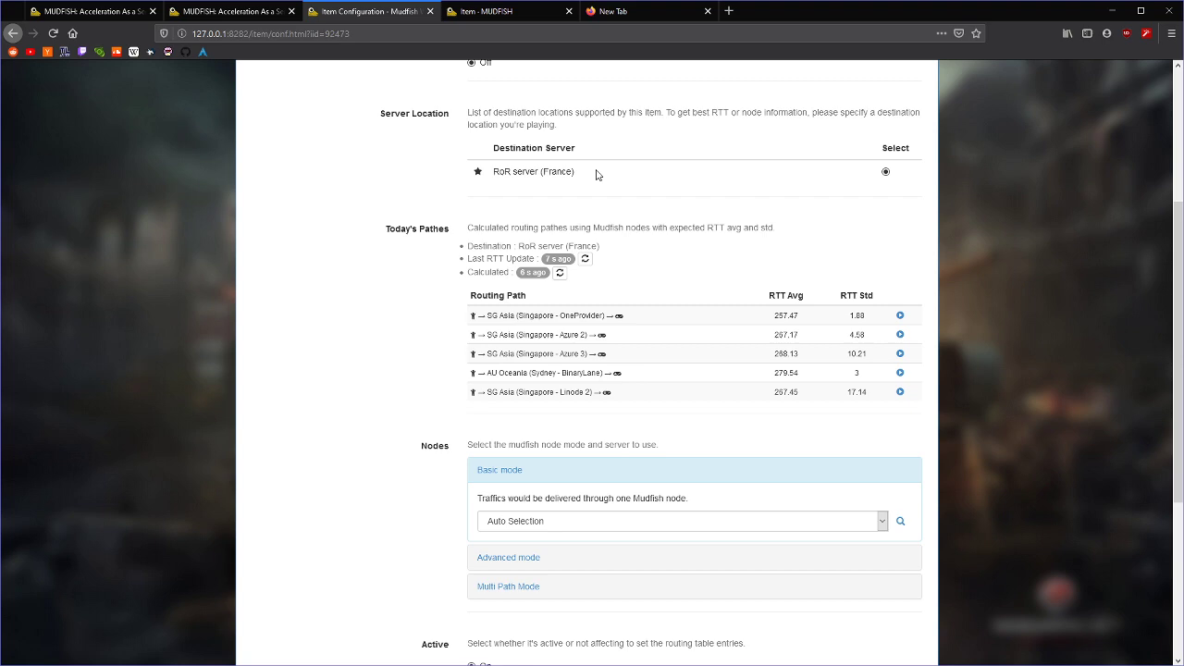
Save the Return of Reckoning item setup with RoR server (France) as destination and Basic mode as node mode
left_click_drag(592, 172, 459, 177)
left_click(460, 178)
scroll(490, 227, "down", 5)
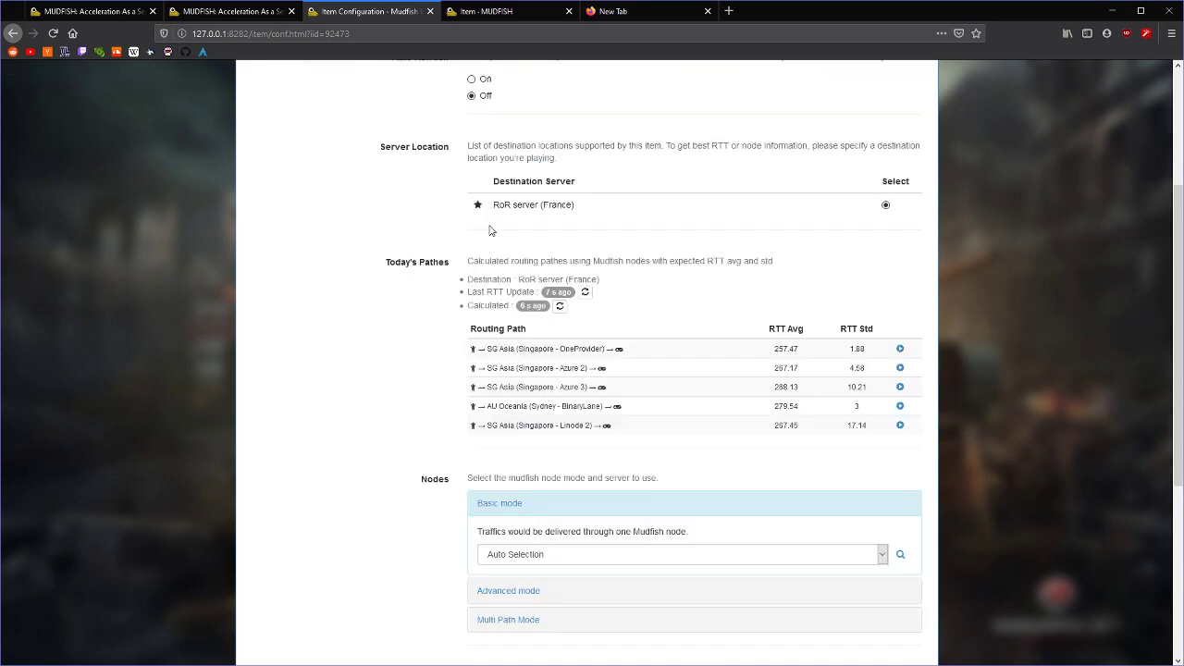
left_click(327, 459)
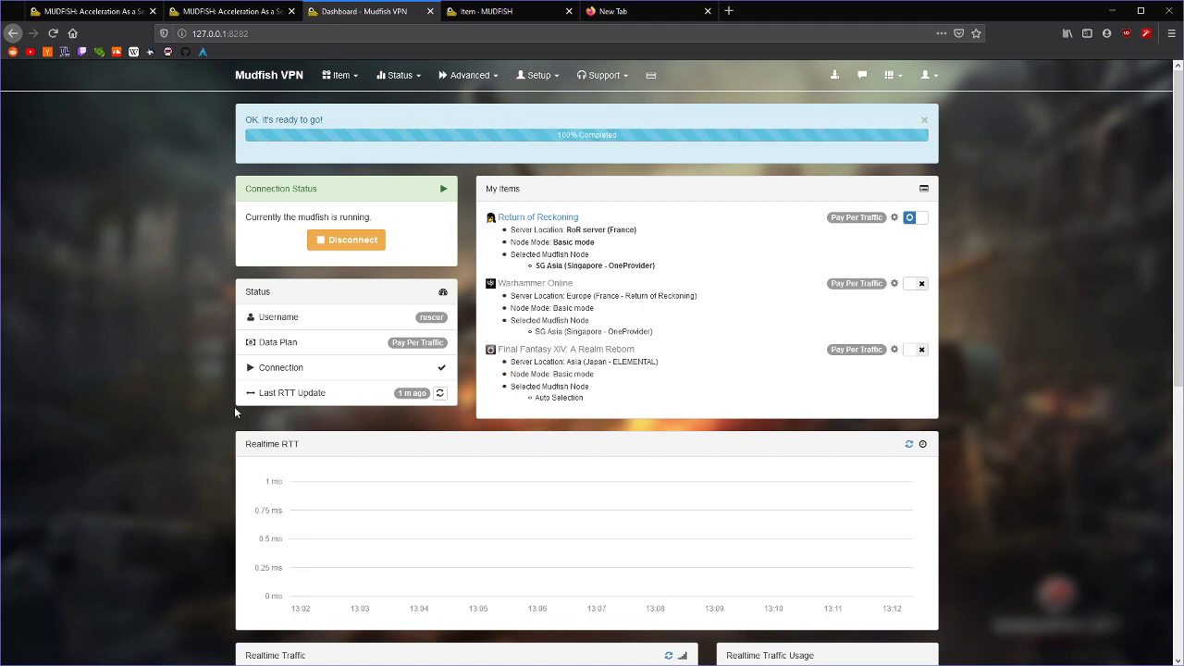
scroll(187, 368, "down", 5)
scroll(188, 368, "up", 4)
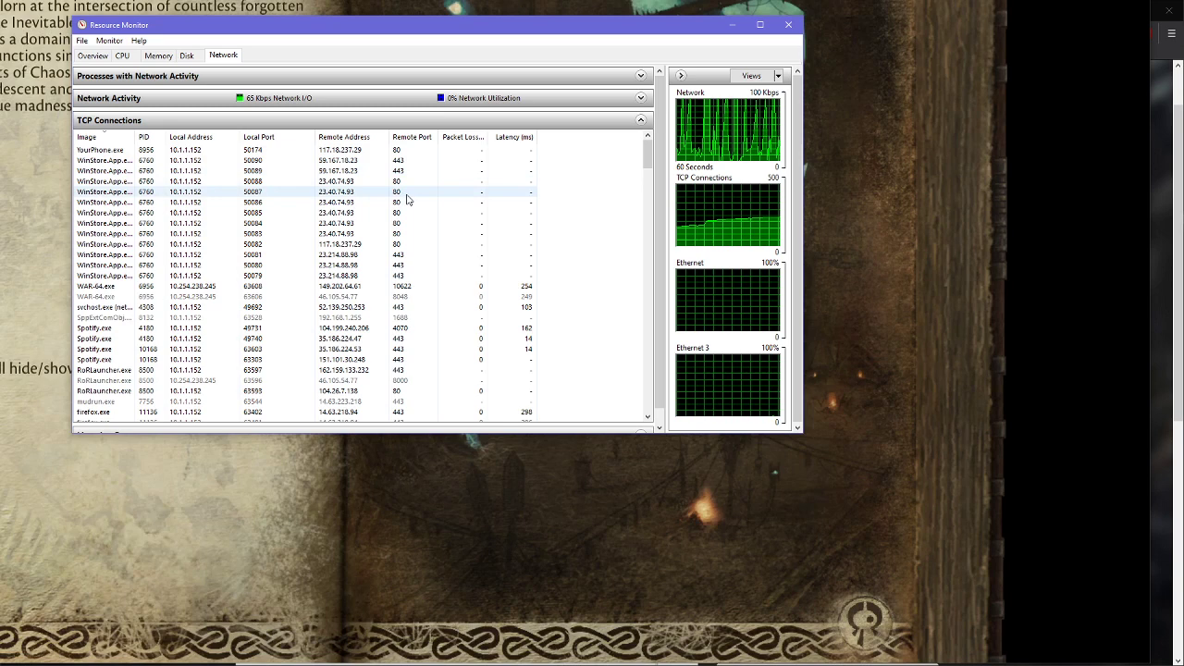
Check the latency of the WAR-64.exe connections in Resource Monitor with the game running, and close Resource Monitor
left_click(231, 286)
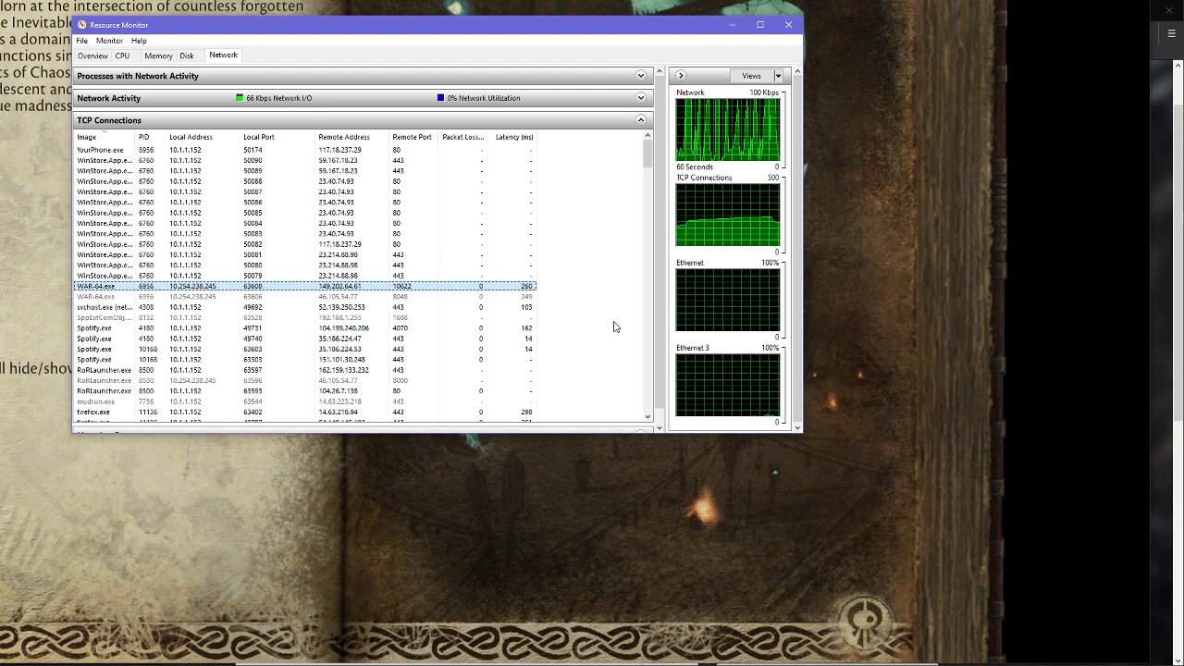
left_click(525, 297)
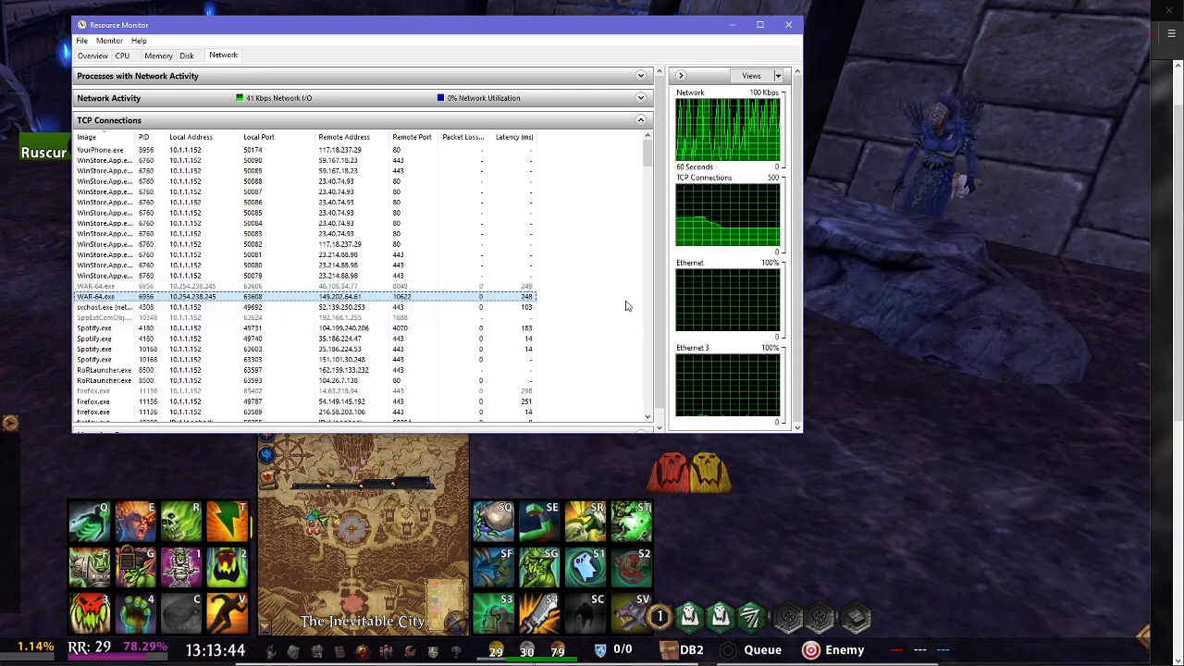
left_click(788, 25)
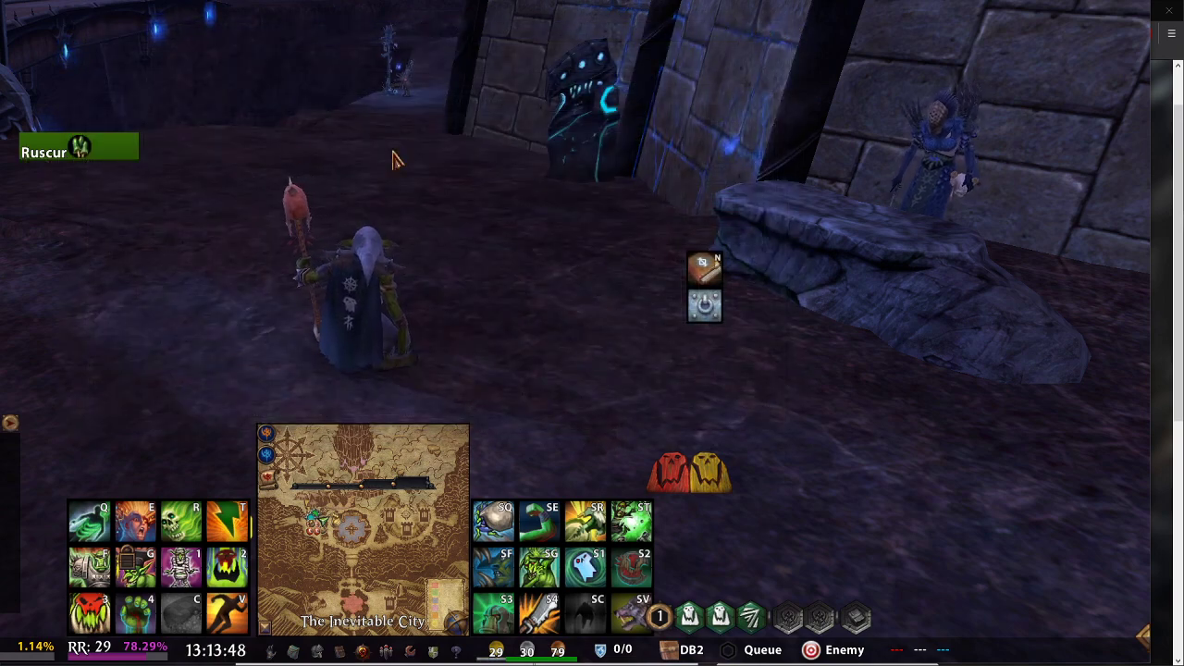
key("a")
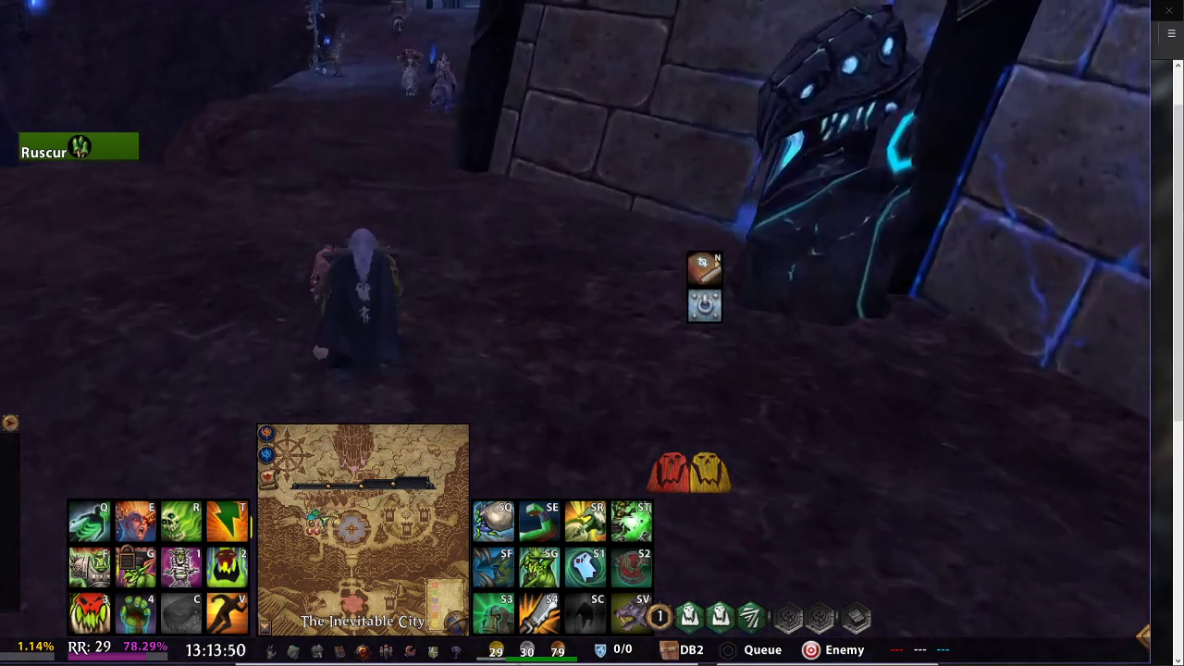
key("a")
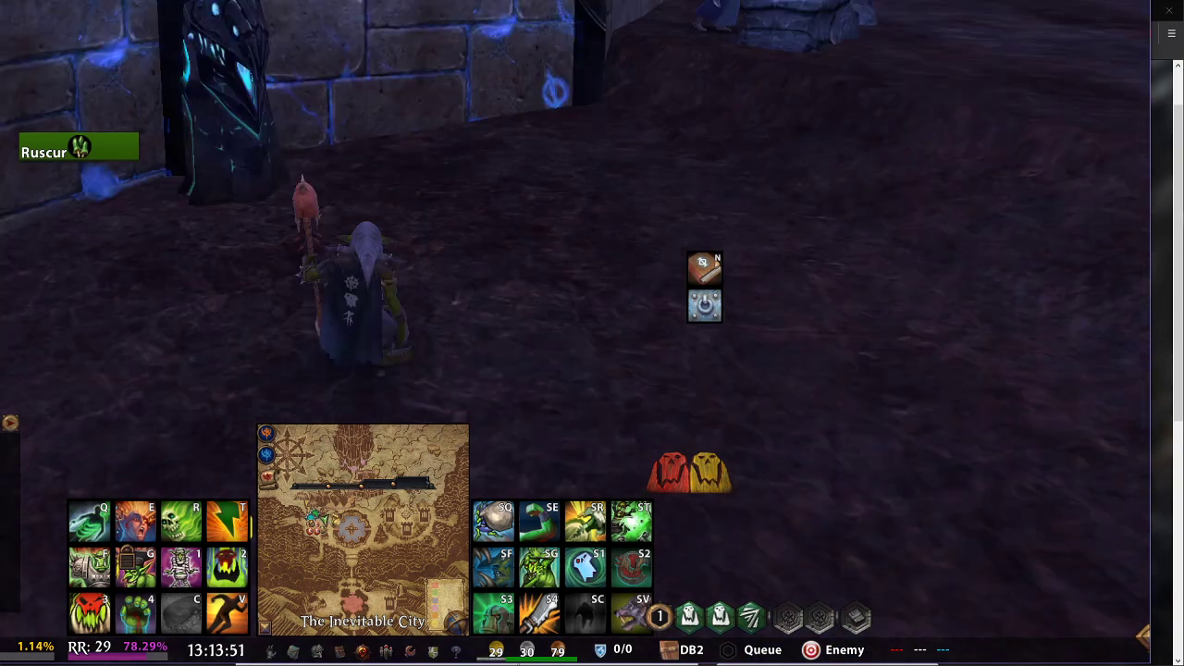
key("d")
key("a")
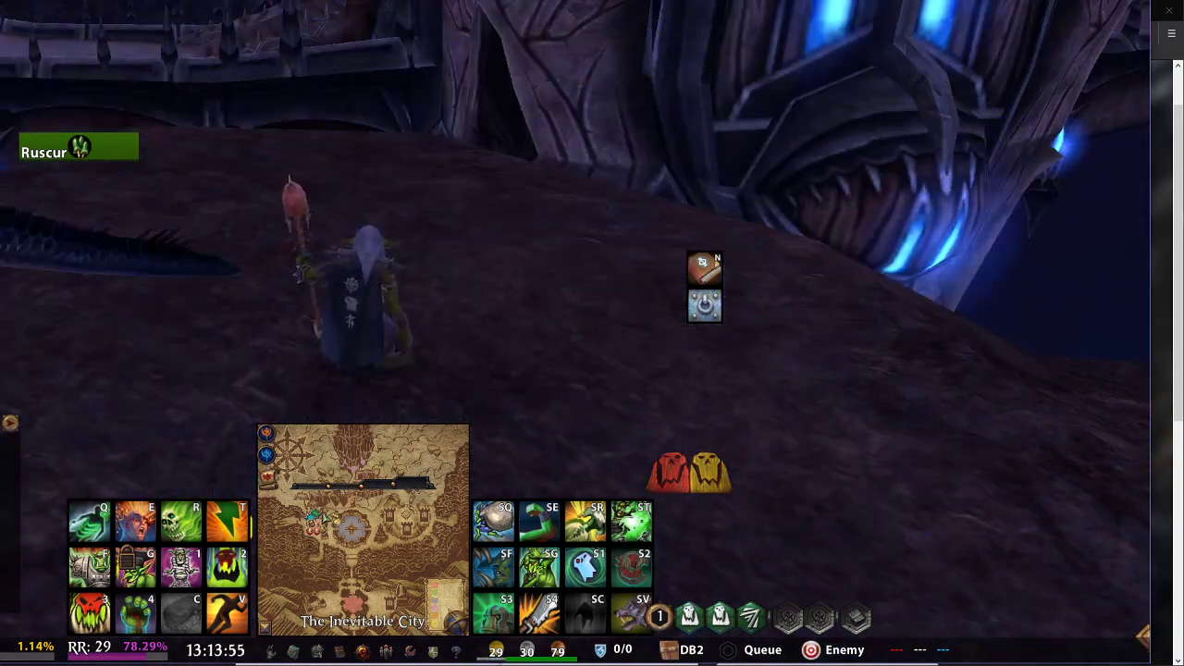
key("d")
key("a")
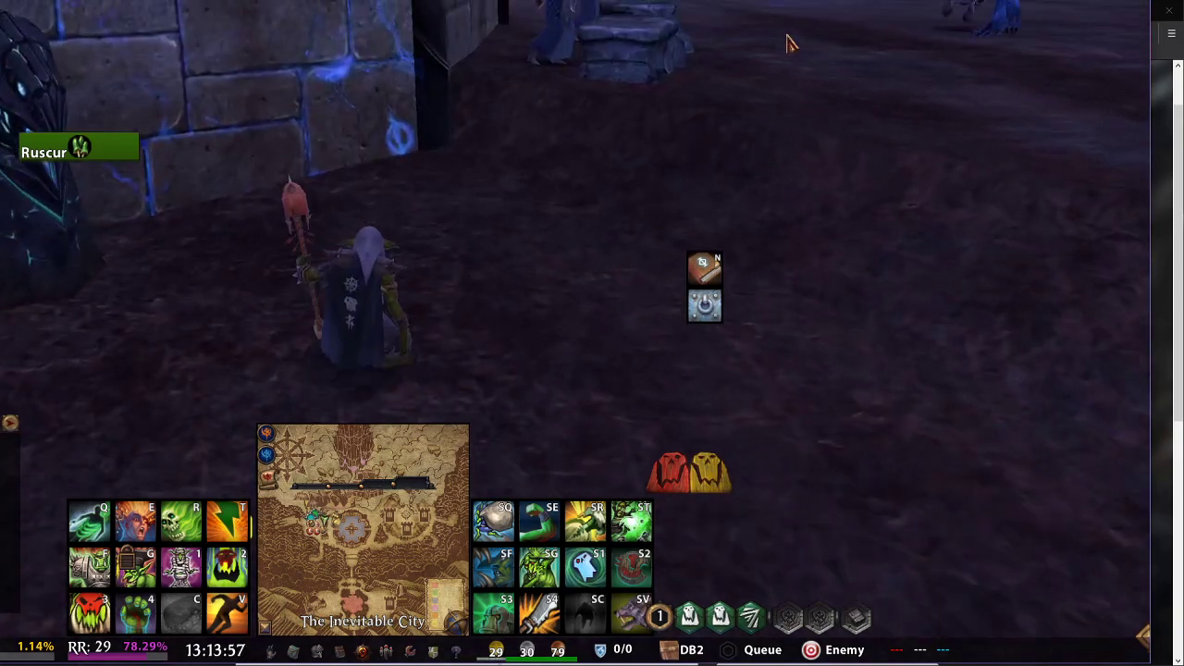
Switch from the game back to the Mudfish dashboard in the browser and review its connection status and items
key("alt+Tab")
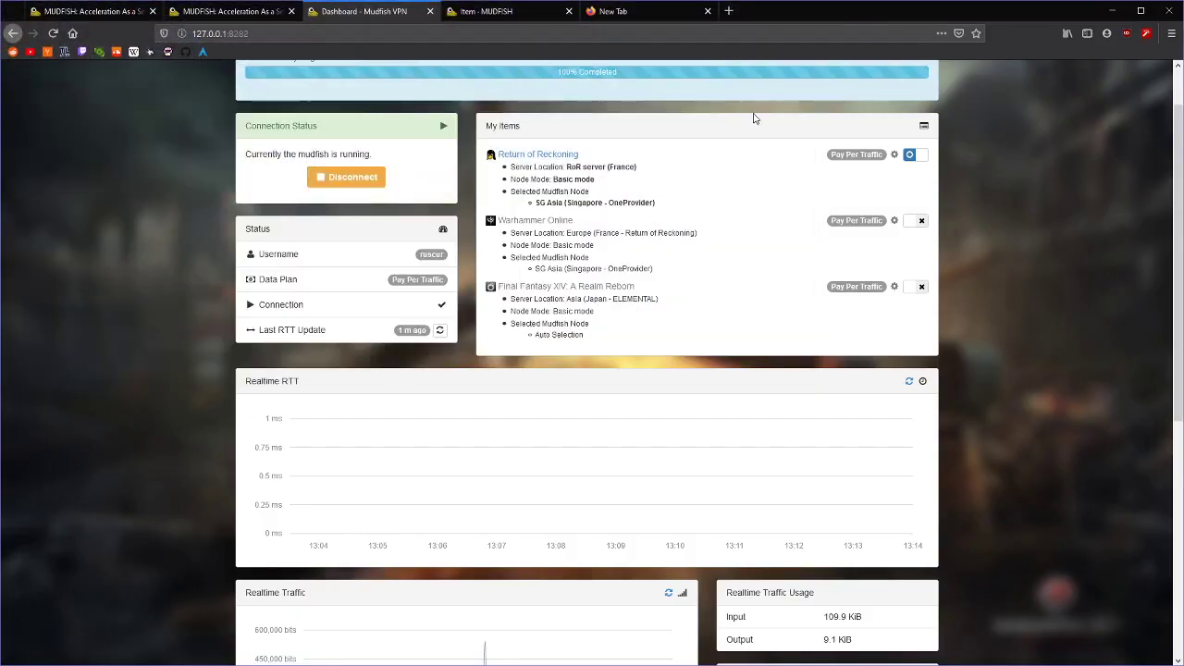
scroll(627, 161, "up", 2)
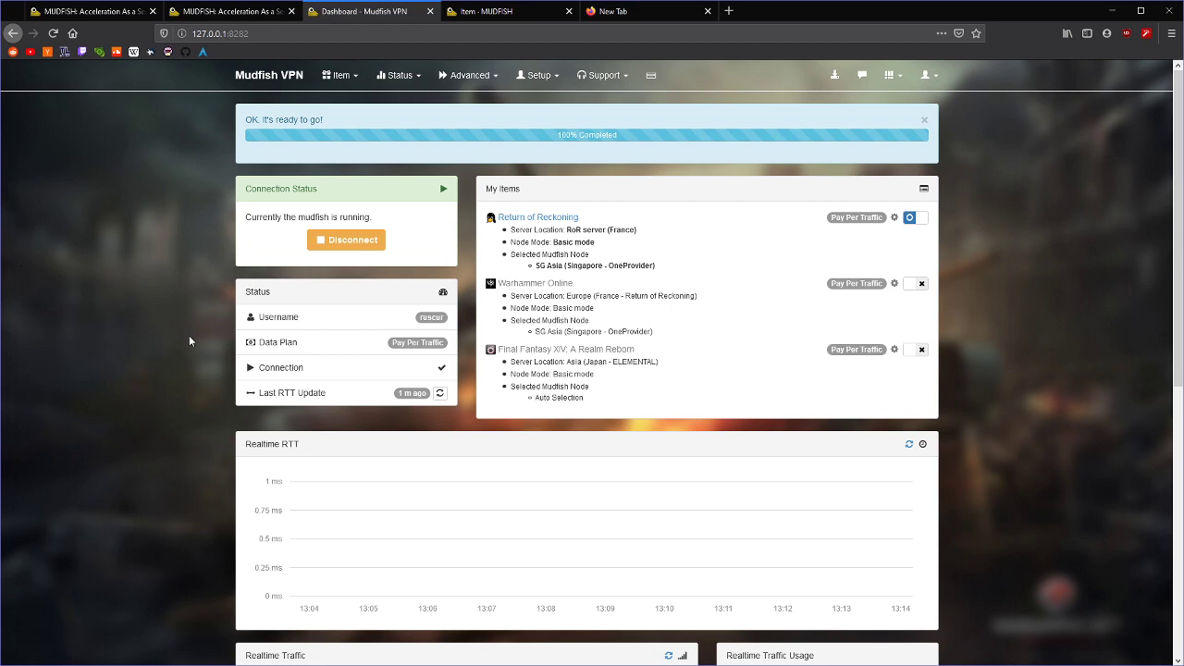
scroll(189, 377, "down", 5)
scroll(189, 377, "up", 4)
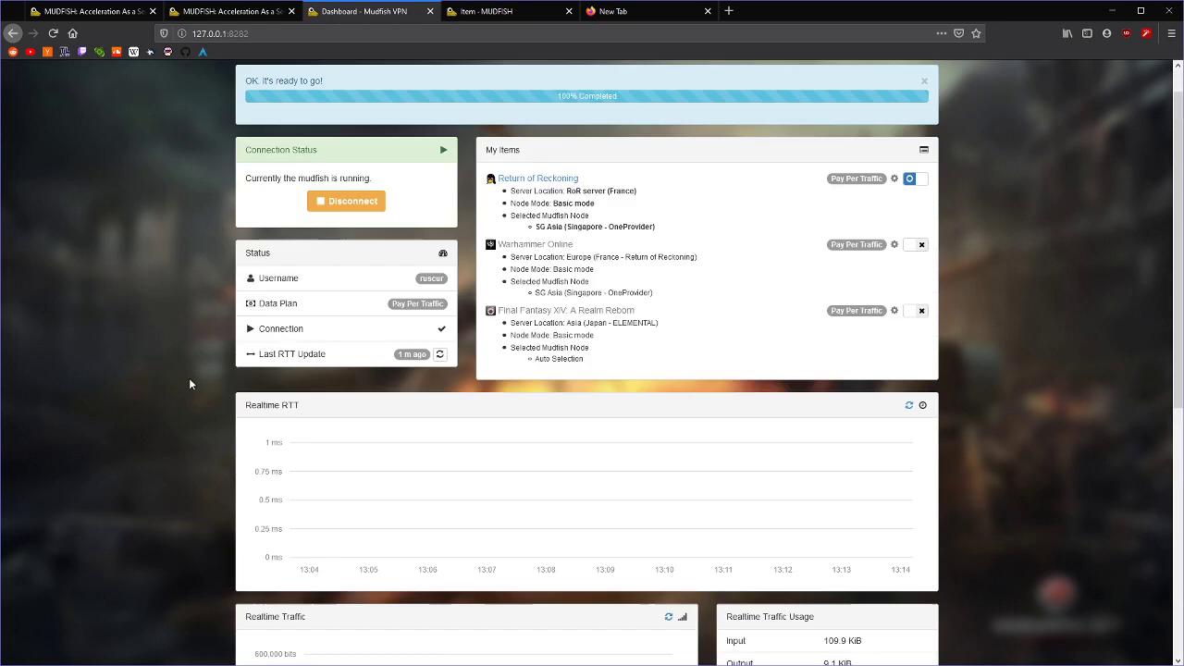
scroll(188, 379, "up", 1)
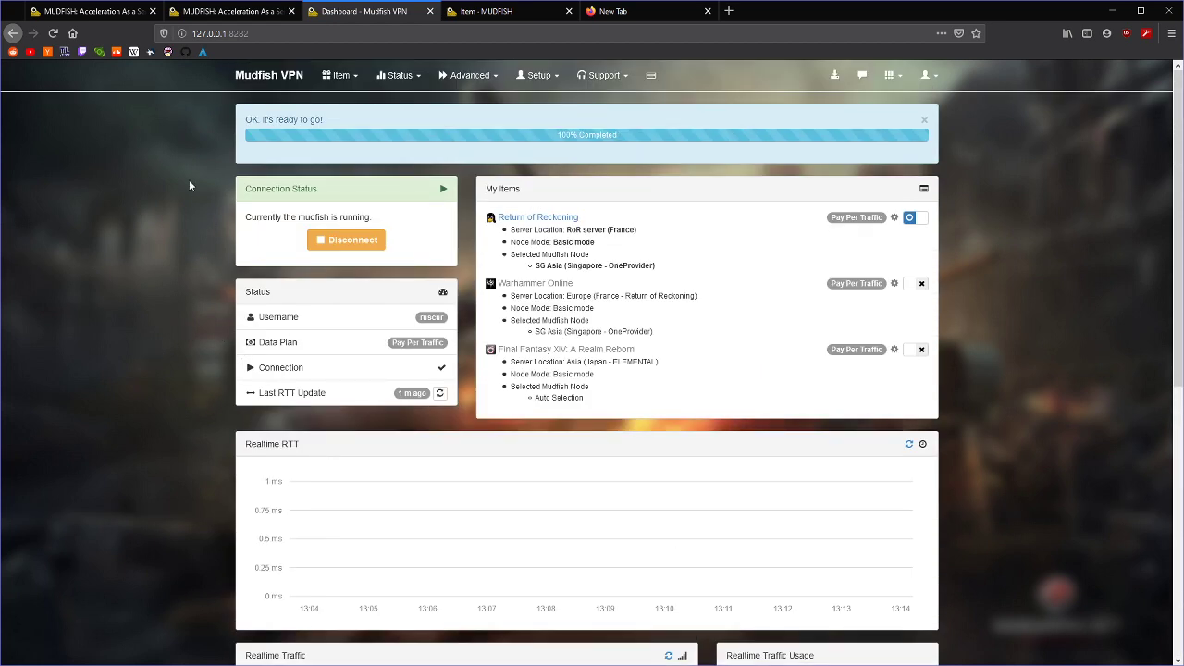
left_click(606, 13)
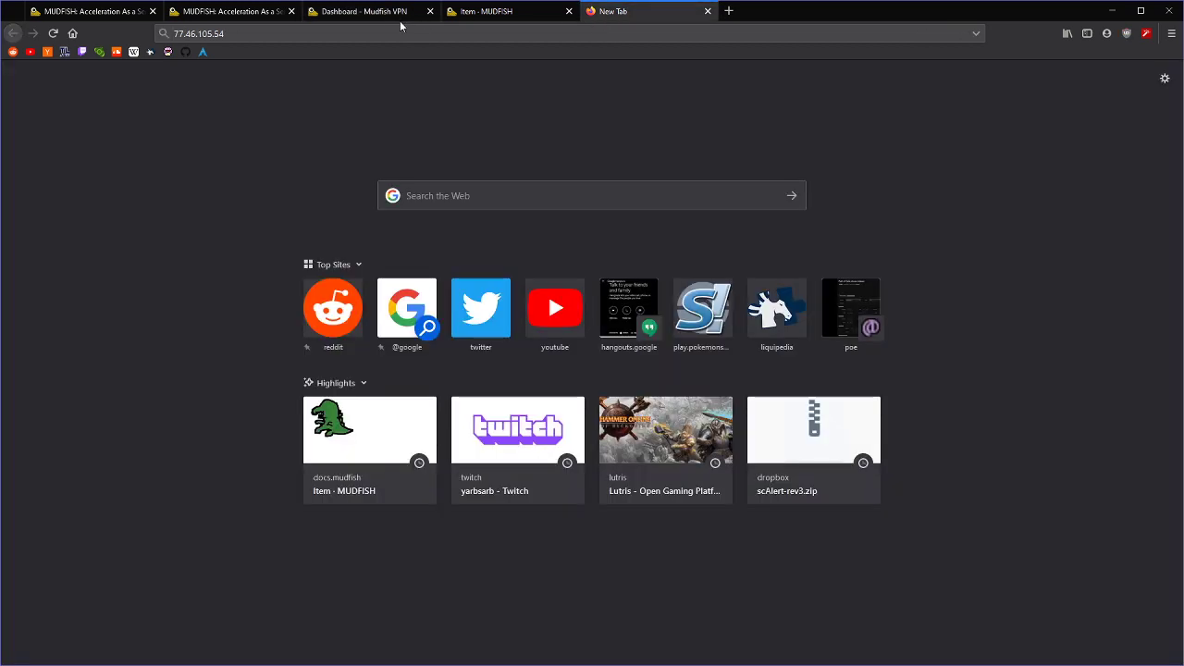
left_click(390, 13)
left_click(606, 13)
left_click(118, 13)
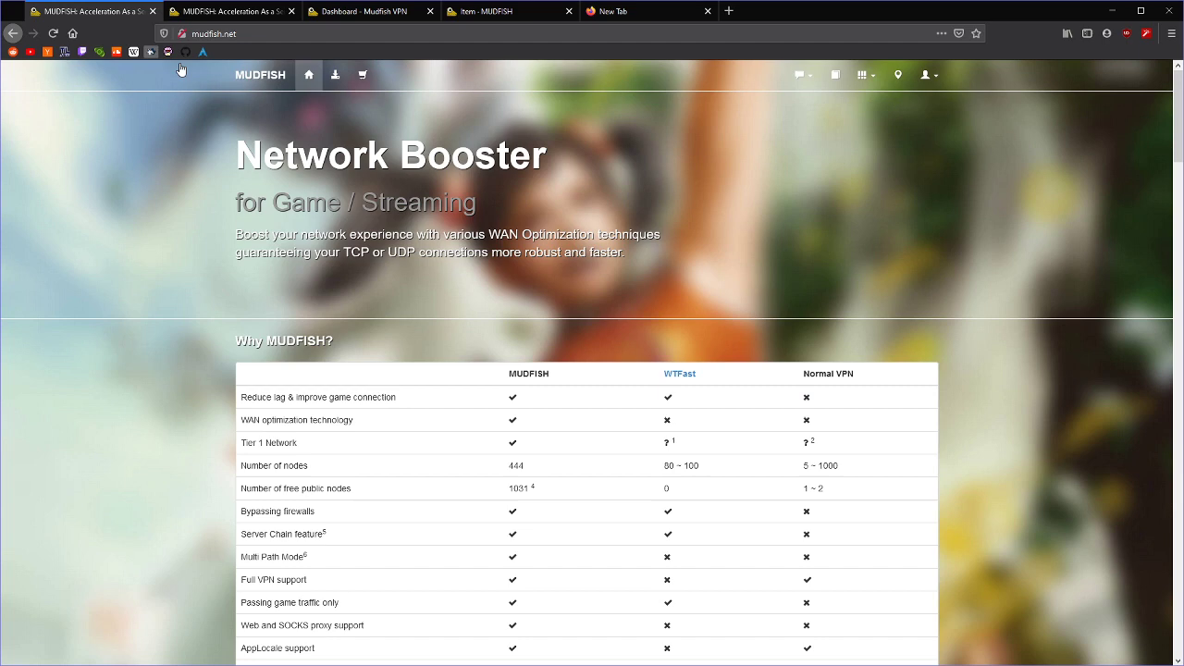
left_click(463, 13)
left_click(375, 13)
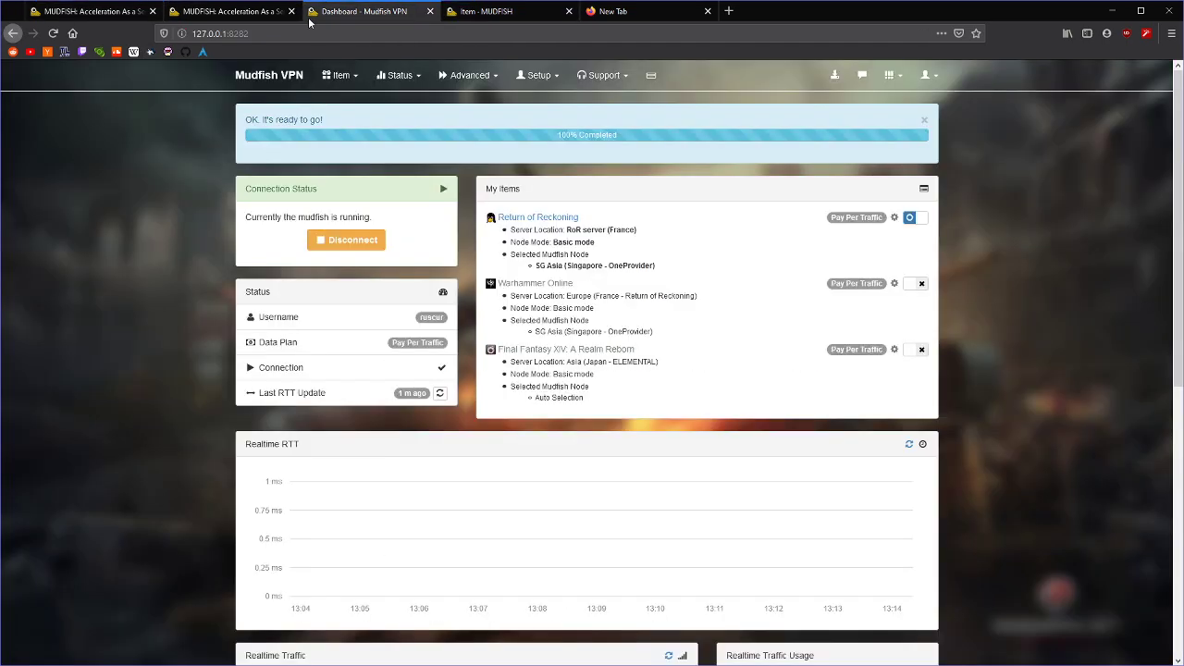
left_click(260, 17)
left_click(120, 17)
left_click(196, 15)
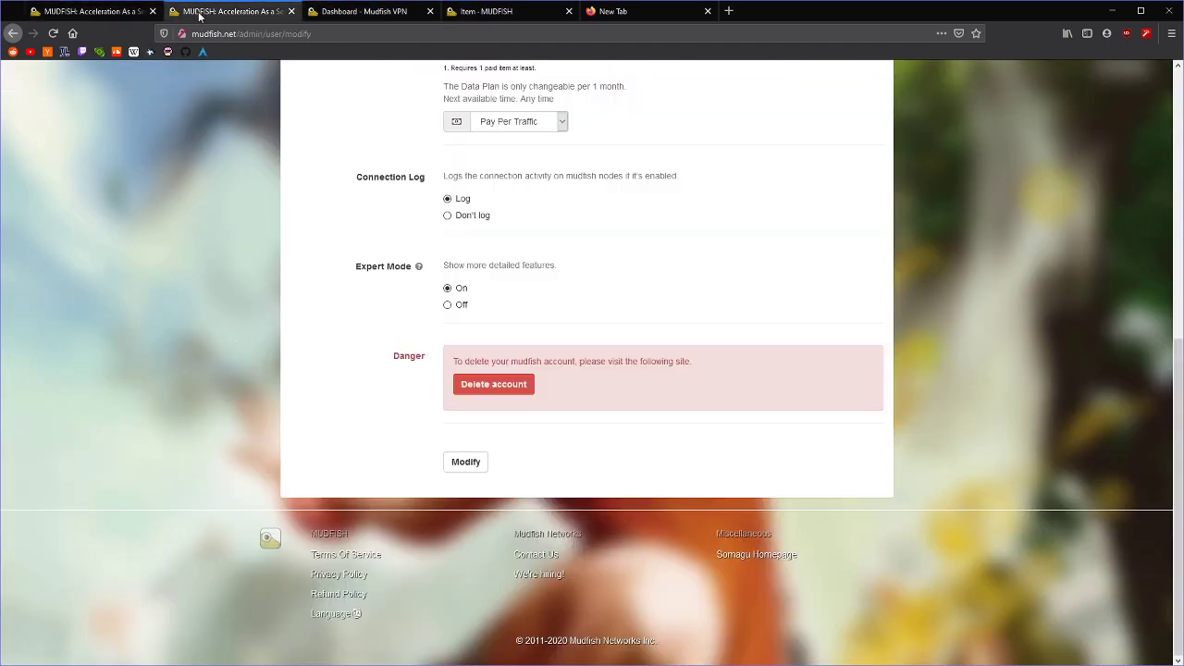
left_click(336, 13)
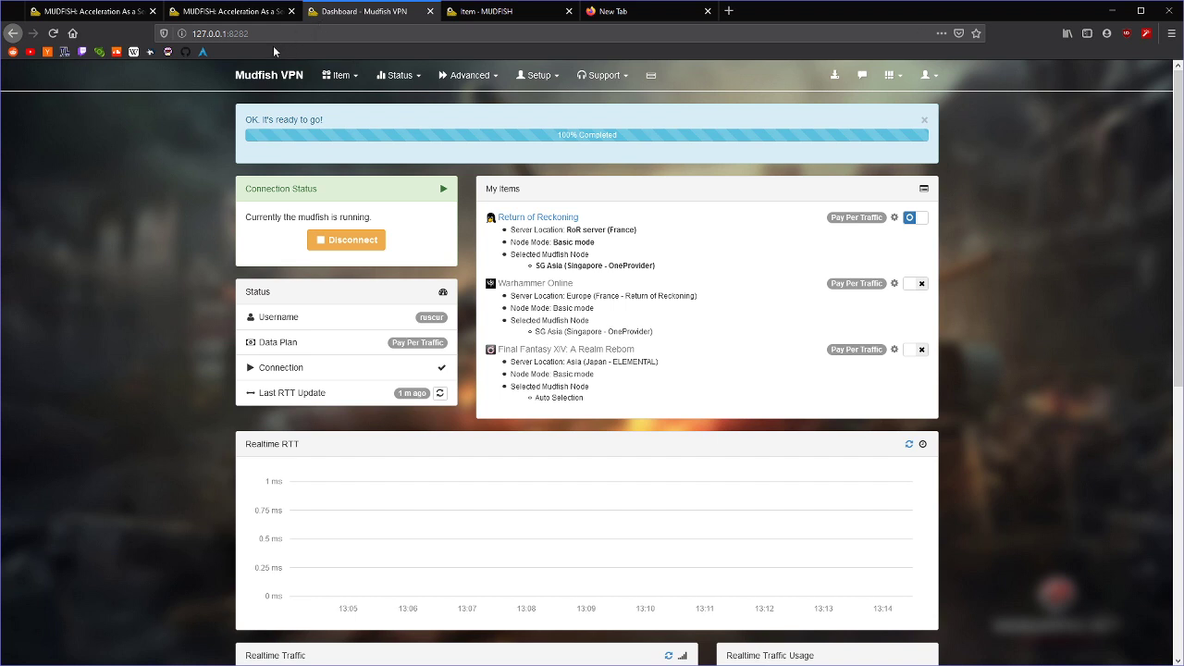
triple_click(295, 188)
left_click(336, 198)
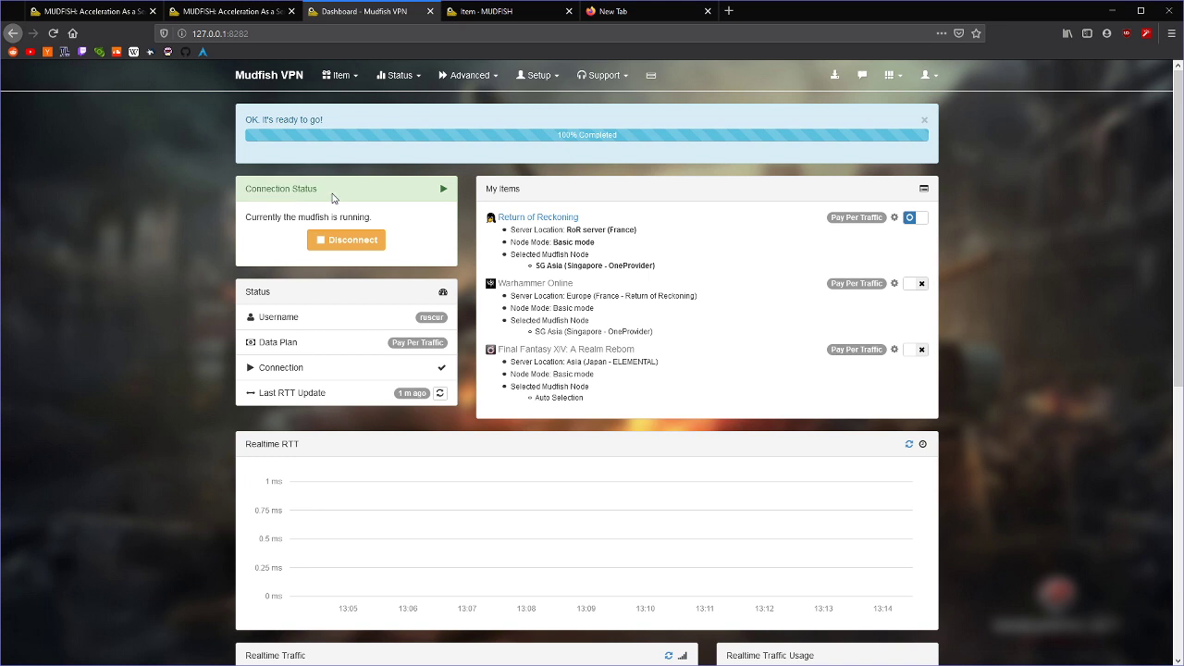